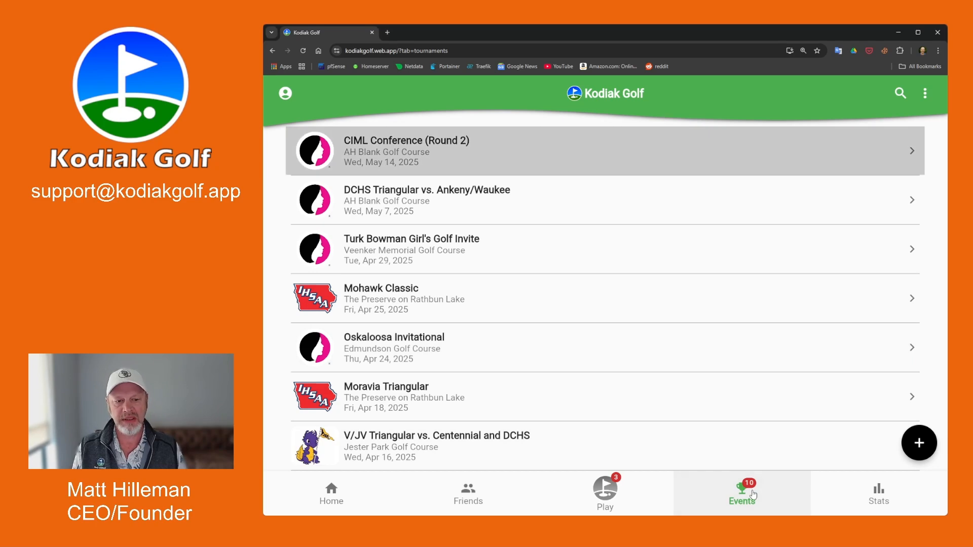
Create a new High School Meet event in the Girls Golf 2024-25 season.
left_click(919, 444)
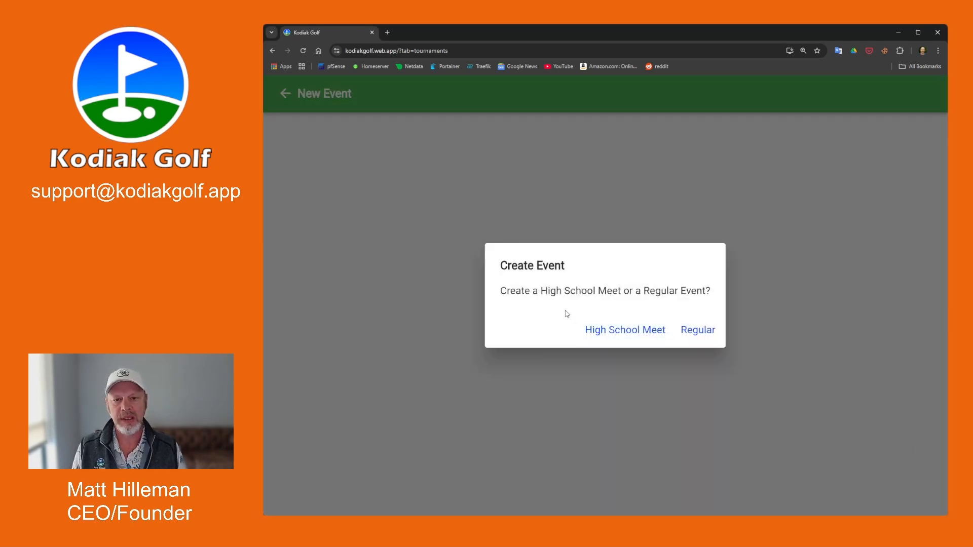
left_click(632, 334)
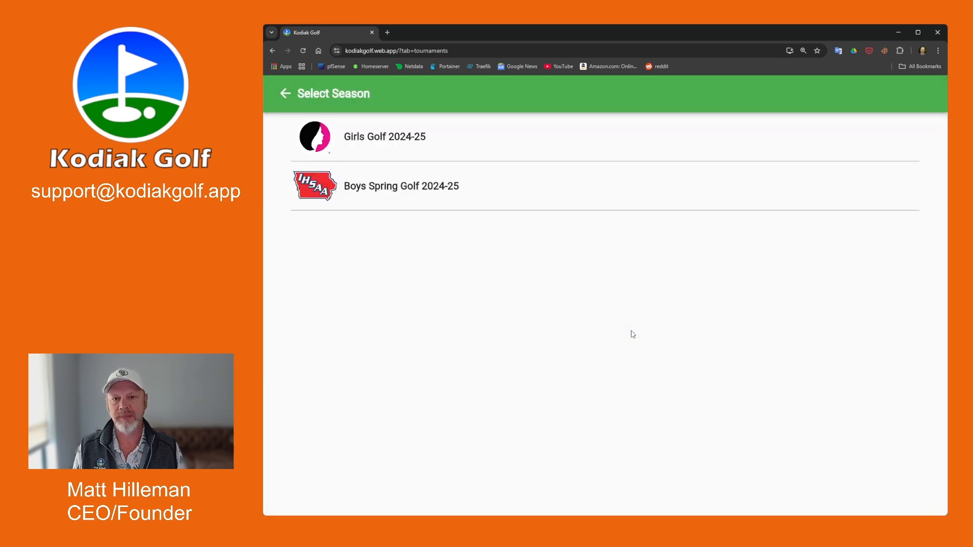
left_click(404, 144)
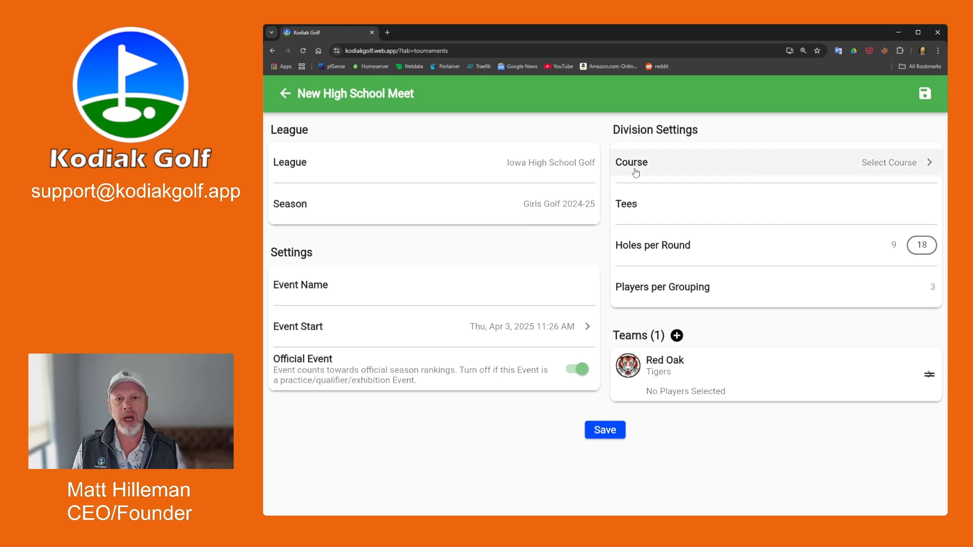
Search 'otter' and pick Otter Creek Golf Course in Ankeny, played from the Tan tees.
left_click(871, 169)
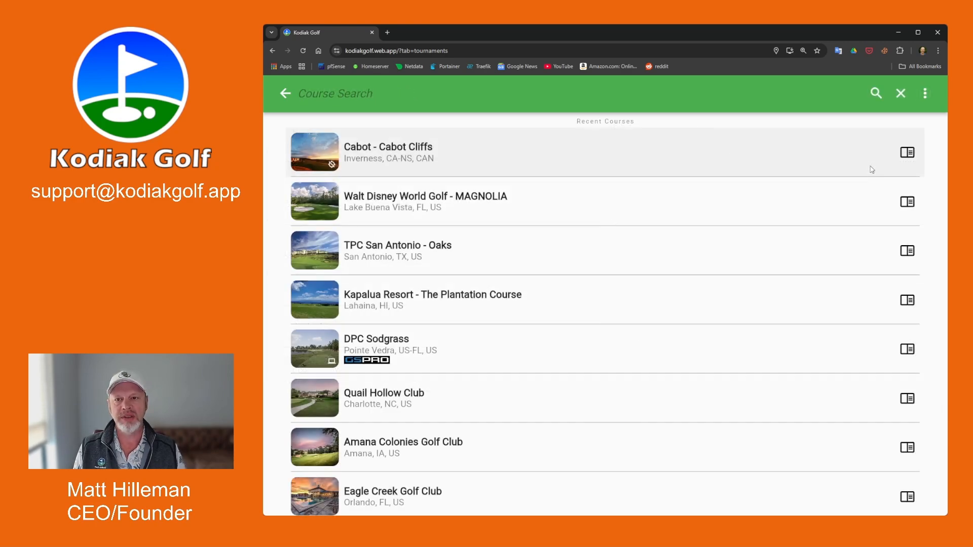
type("otter")
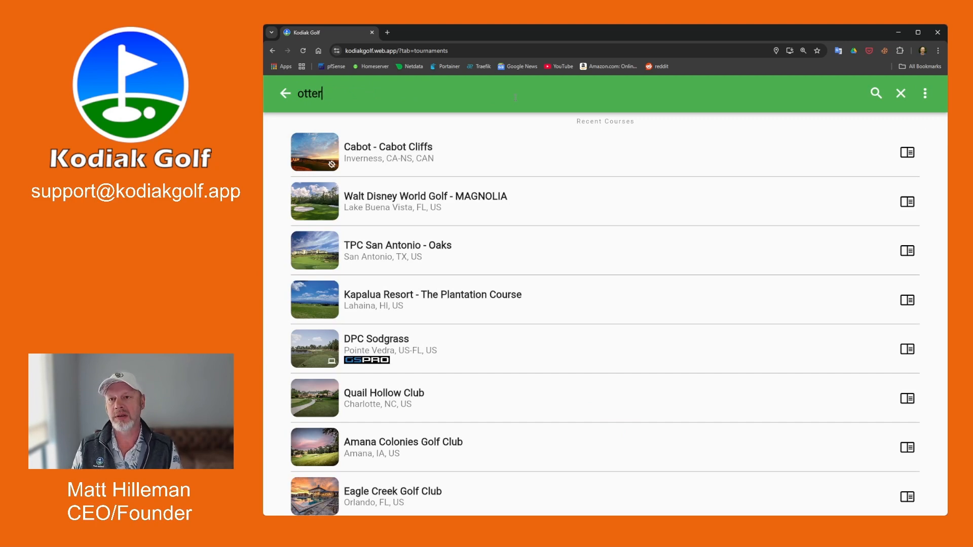
key("Return")
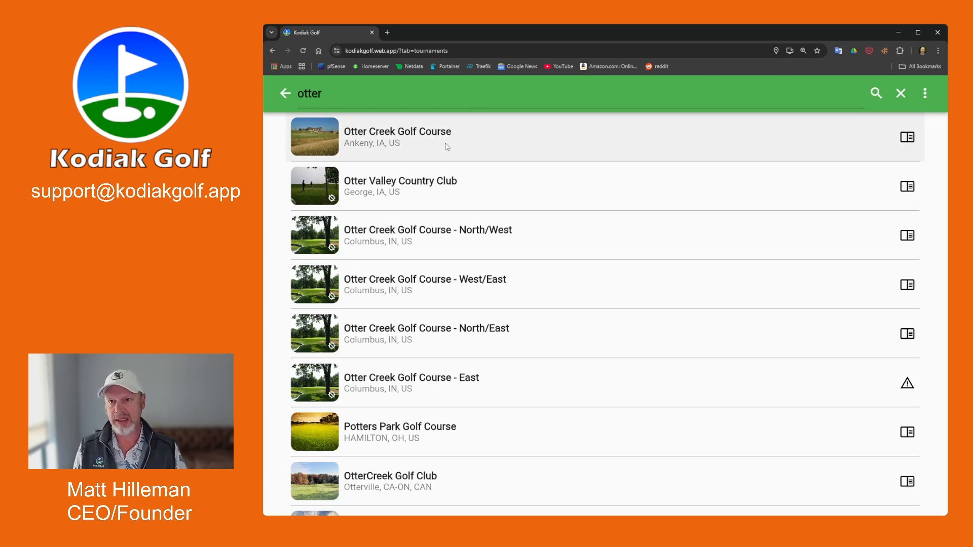
left_click(447, 147)
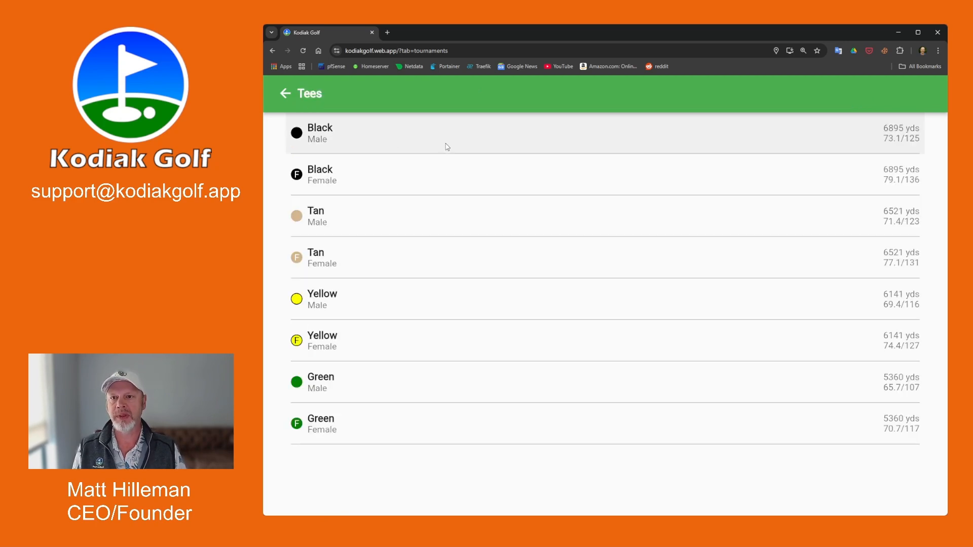
left_click(384, 219)
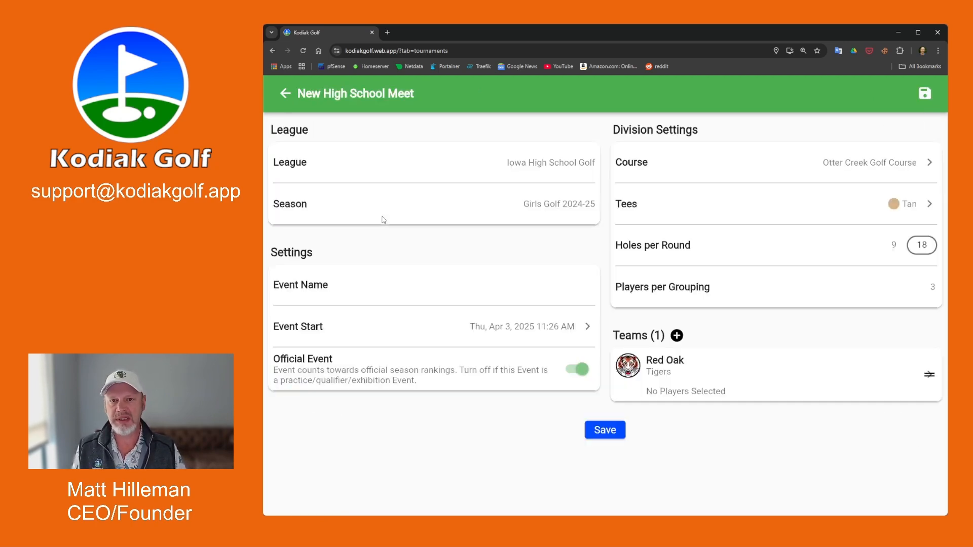
Set 9 holes per round, name the event 'Test HS Meet', and keep it official.
left_click(894, 248)
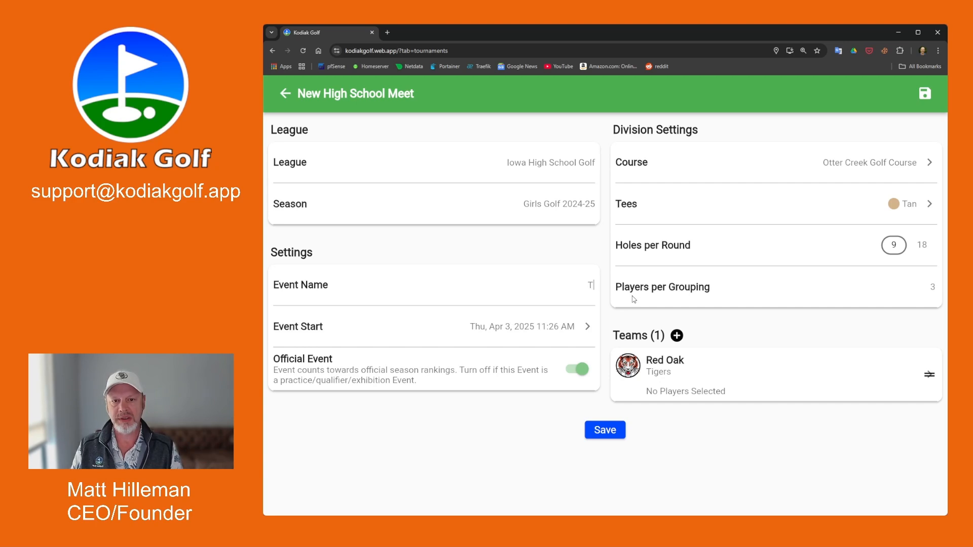
type("st E")
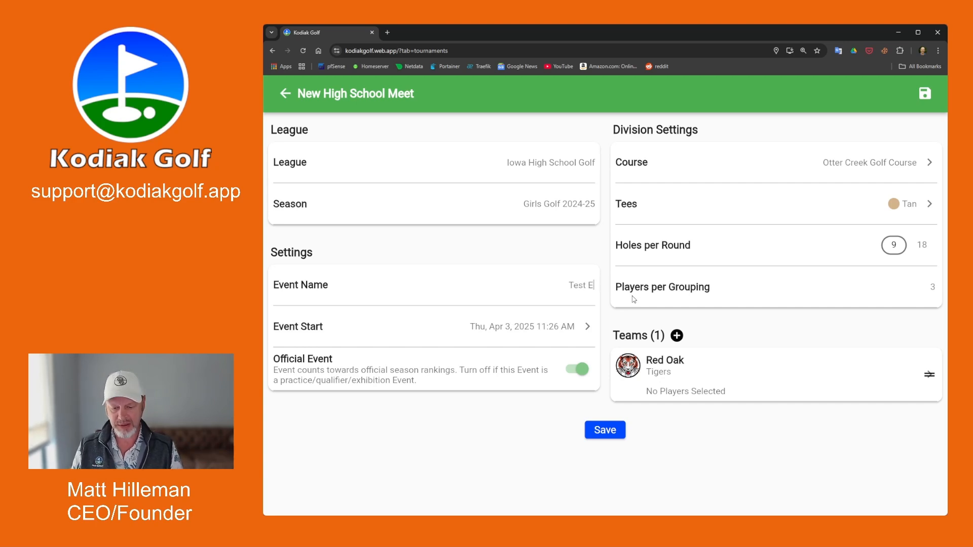
key("BackSpace")
type("HS Meet")
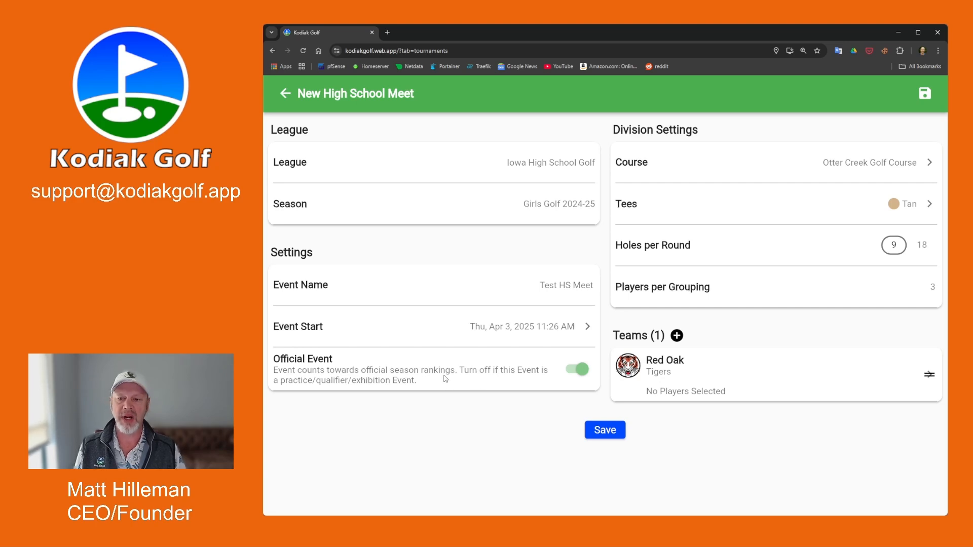
left_click(574, 374)
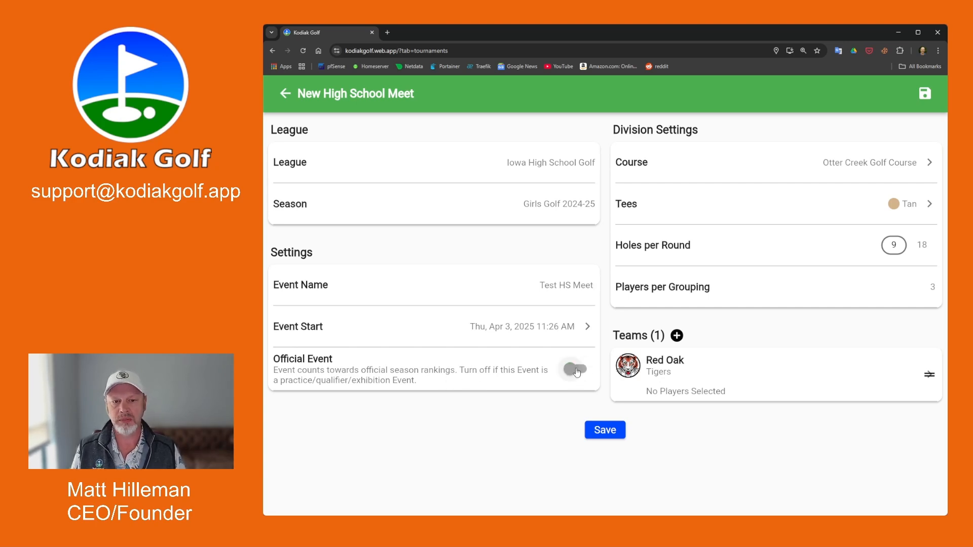
left_click(574, 375)
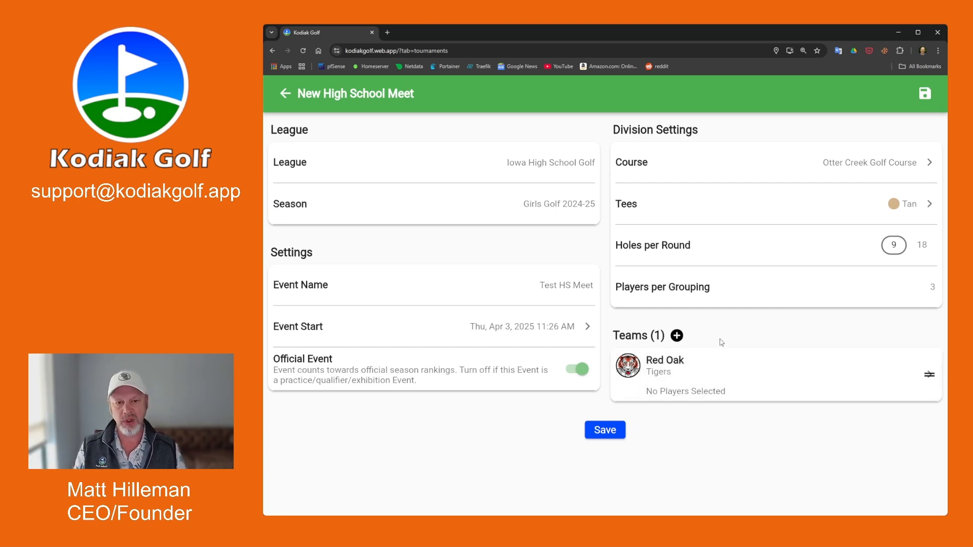
Add all six Red Oak roster players to the meet lineup.
left_click(699, 381)
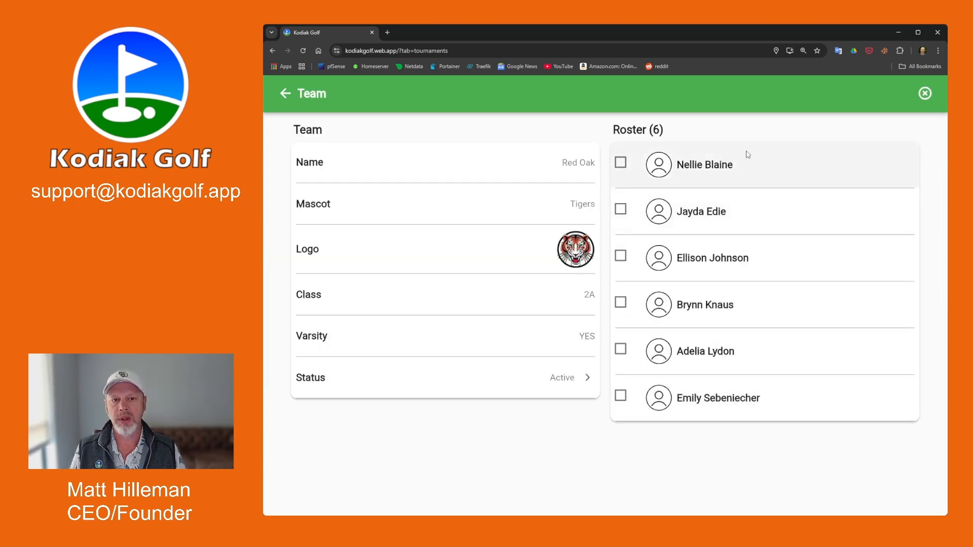
left_click(621, 163)
left_click(621, 210)
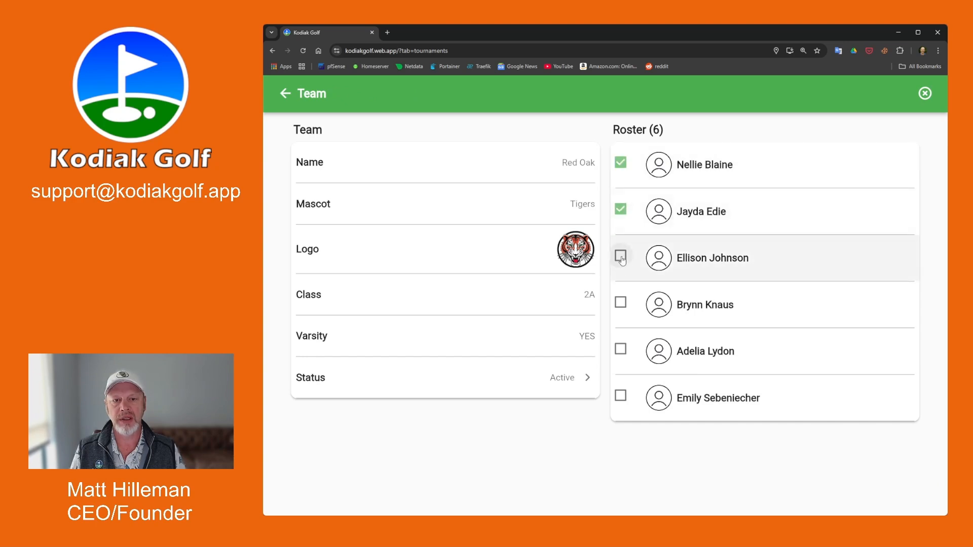
left_click(621, 256)
left_click(621, 302)
left_click(621, 349)
left_click(621, 395)
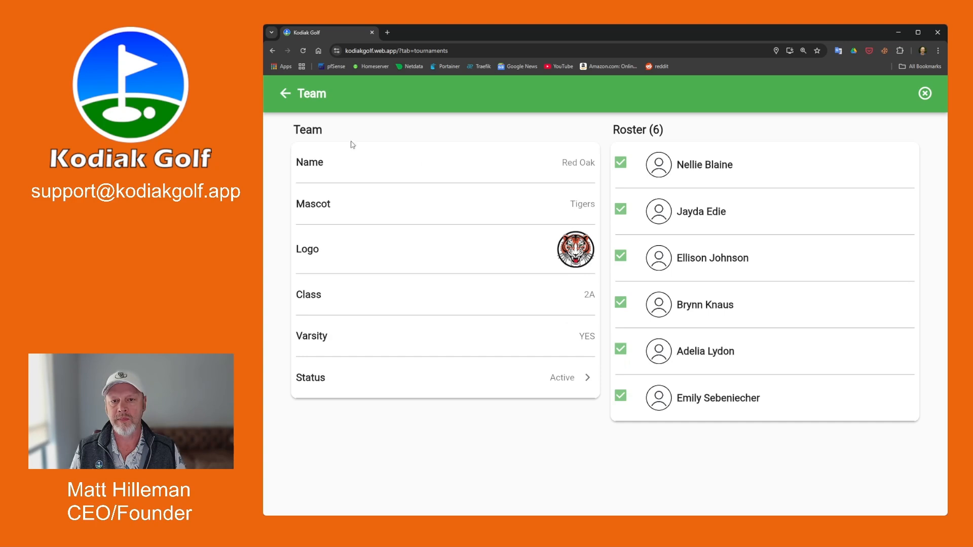
left_click(287, 95)
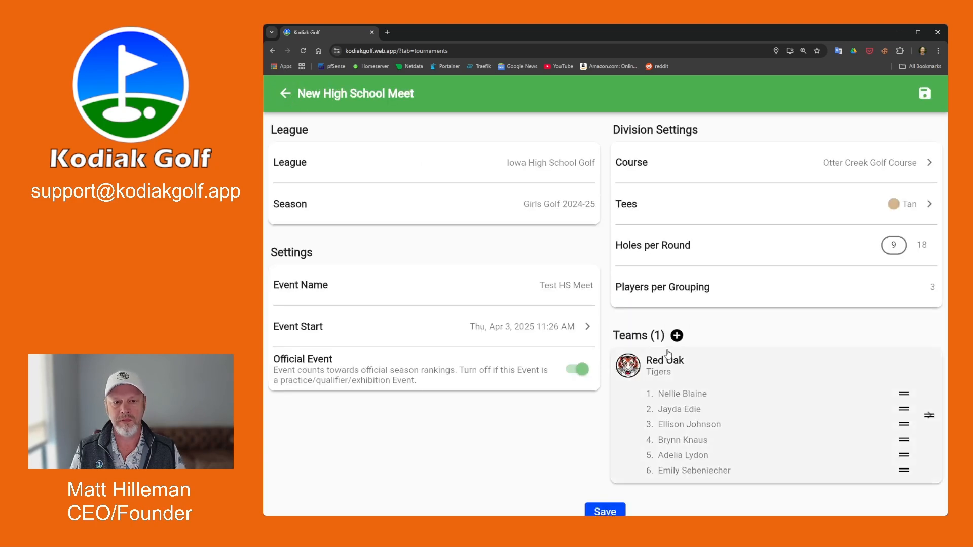
Add the Ankeny Centennial team, found by searching 'ankeny', with six of its players.
scroll(709, 332, "down", 1)
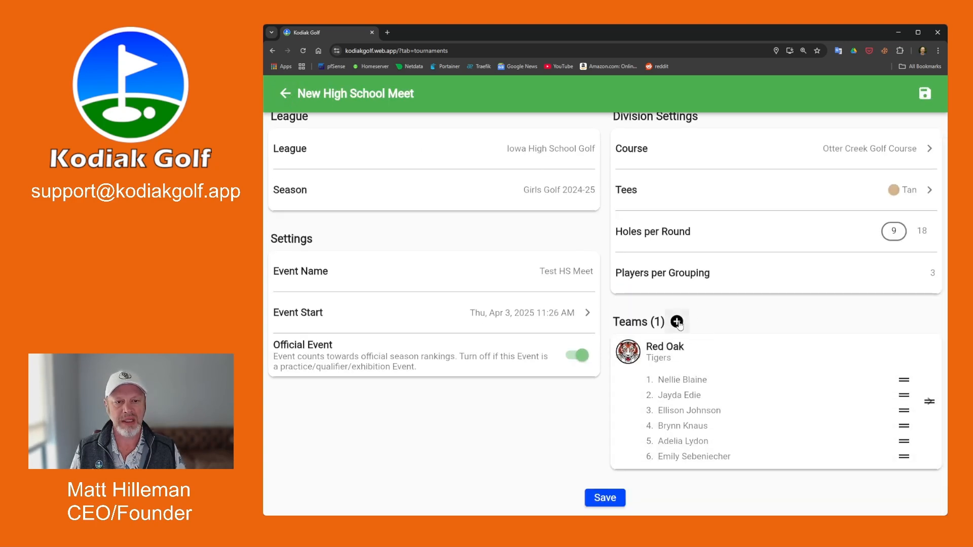
left_click(678, 323)
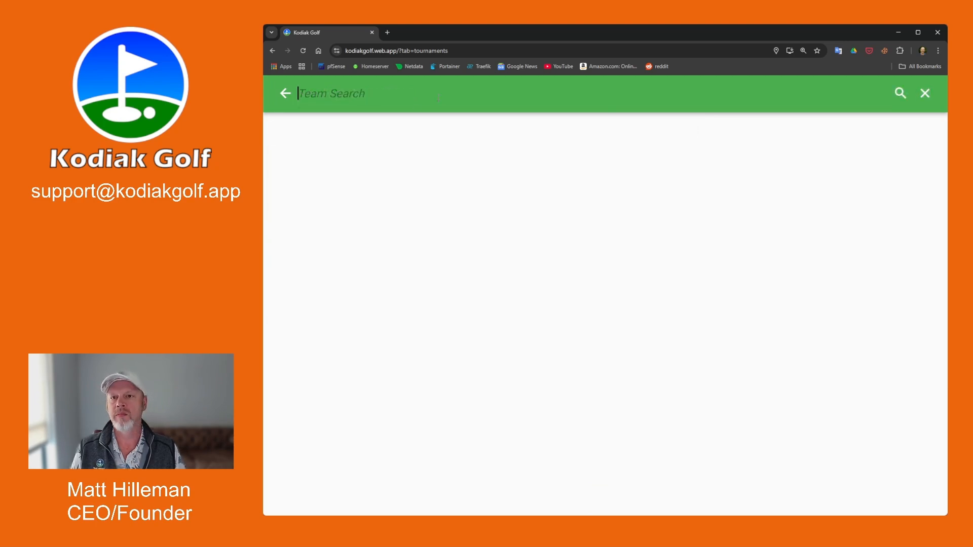
type("ankeny")
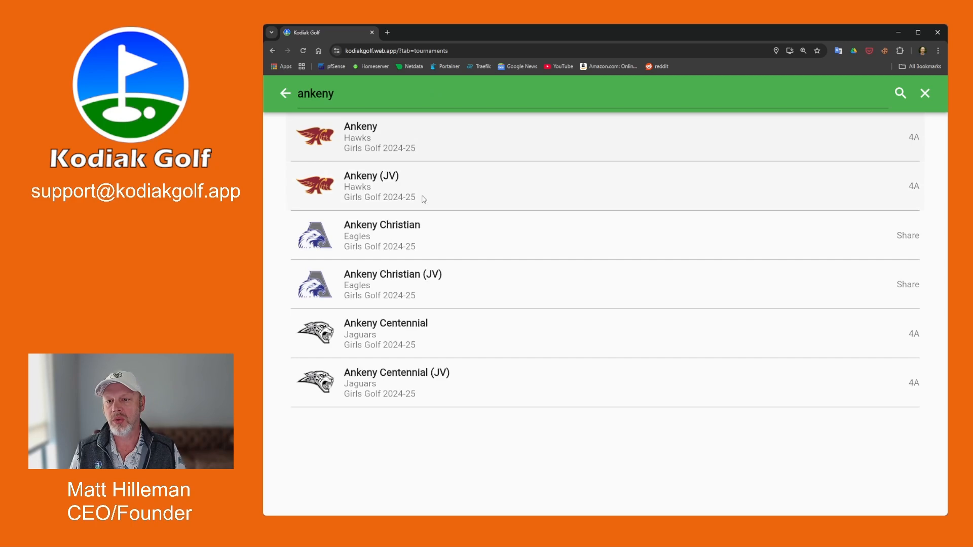
left_click(418, 339)
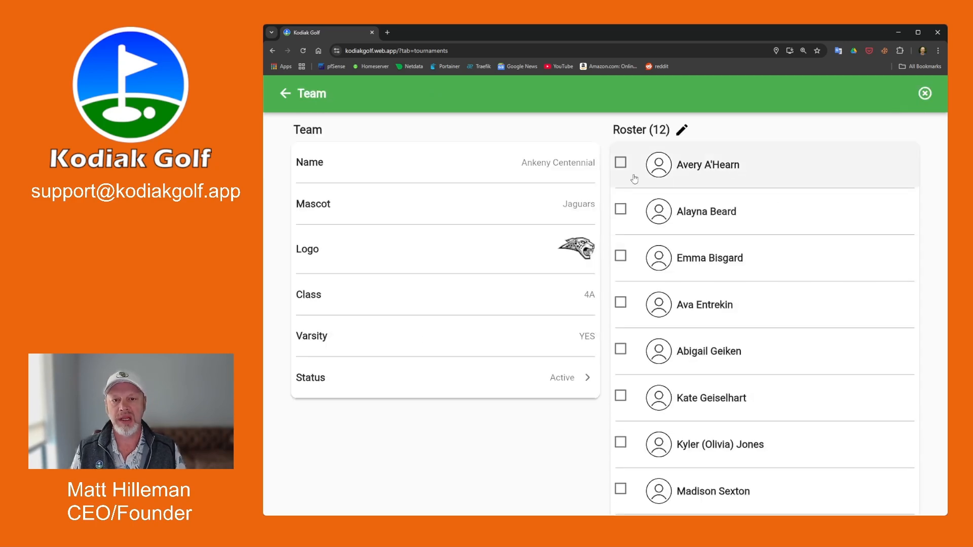
left_click(621, 163)
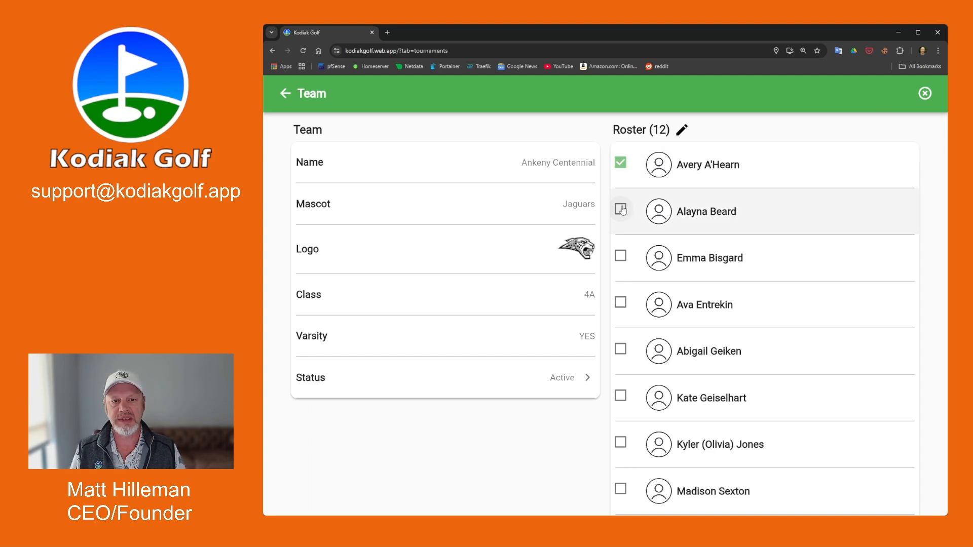
left_click(621, 210)
left_click(621, 303)
left_click(620, 349)
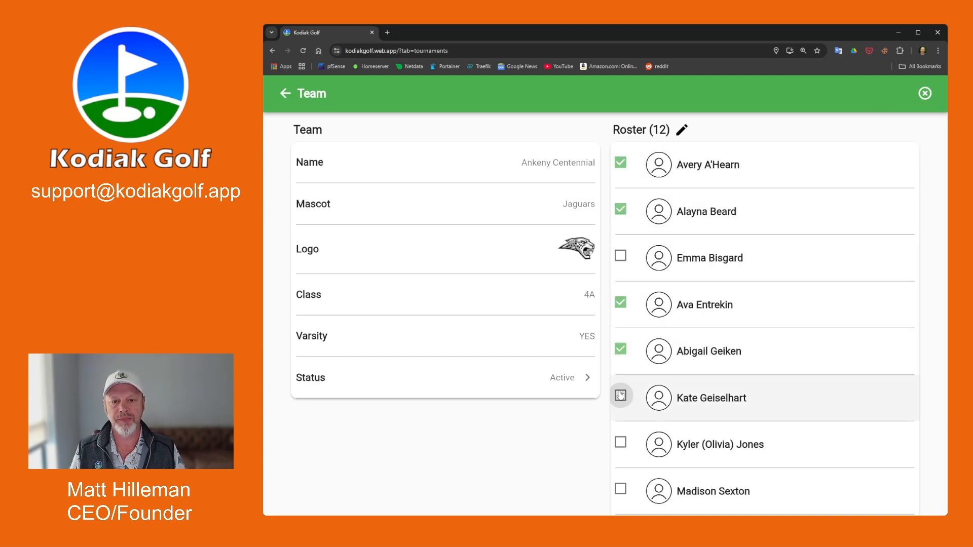
left_click(620, 395)
left_click(621, 442)
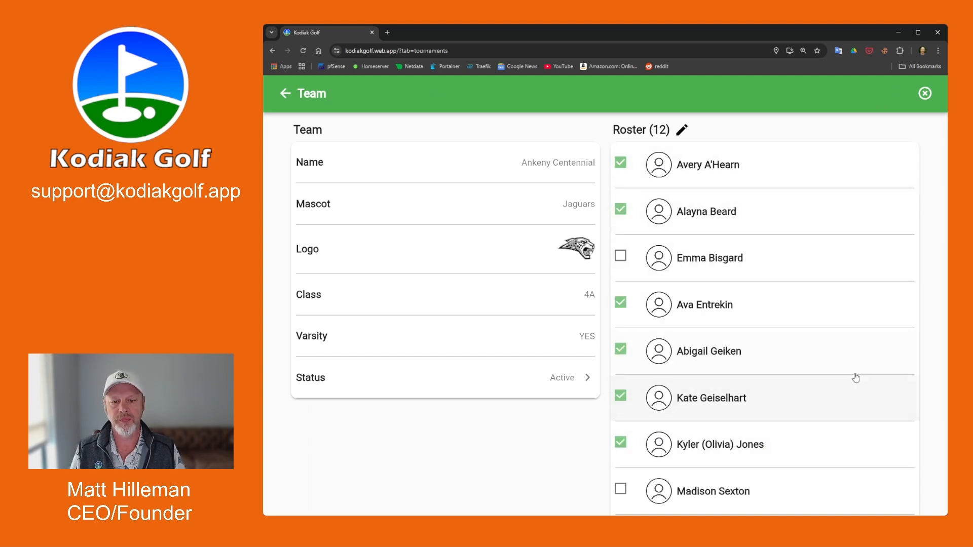
left_click(284, 94)
scroll(737, 322, "down", 4)
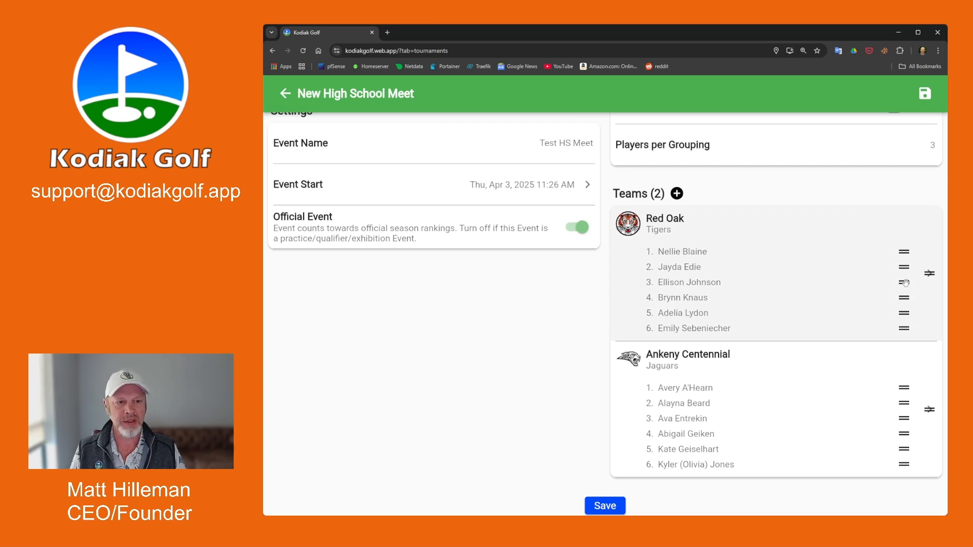
Move Red Oak's third golfer up to second place and save the meet.
left_click_drag(905, 282, 907, 266)
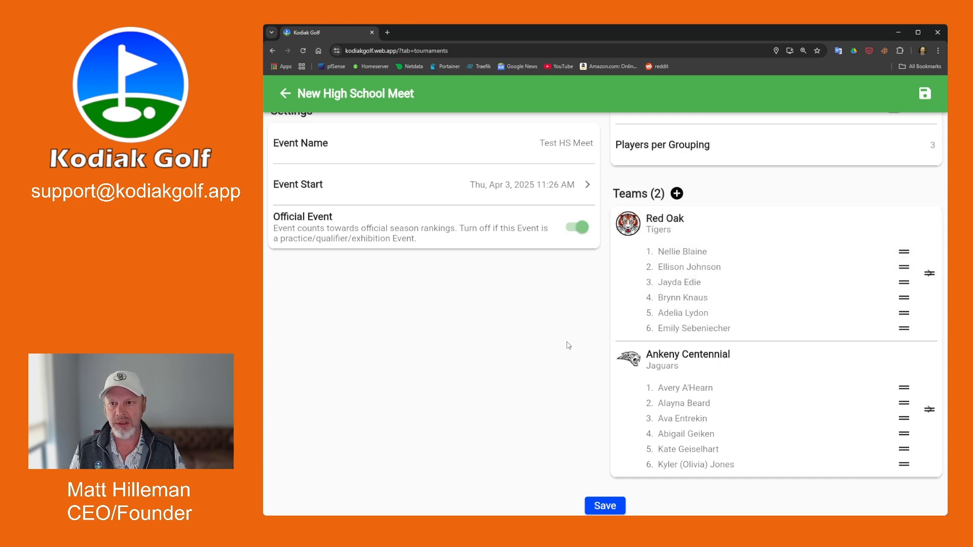
left_click(607, 505)
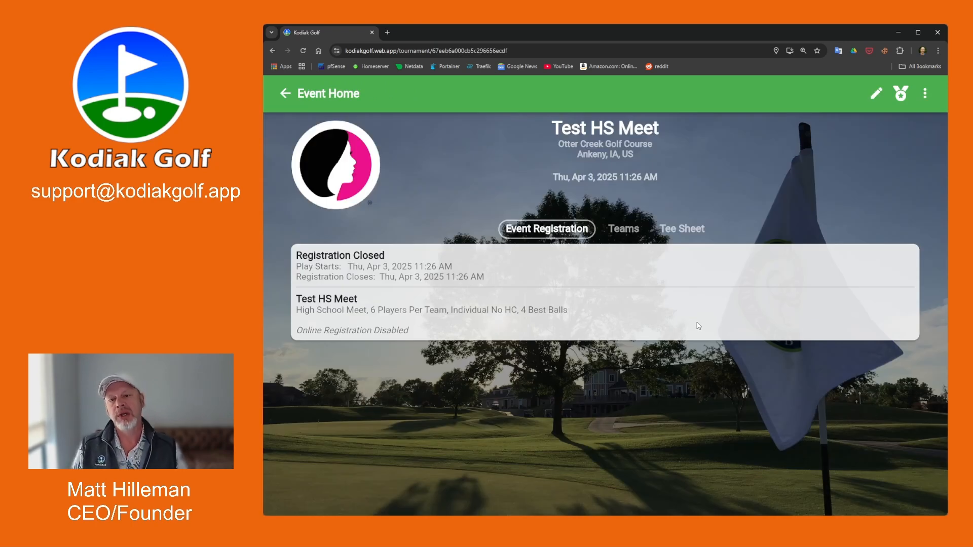
Review the meet's teams and tee sheet, then bring up Event Manager settings.
left_click(619, 235)
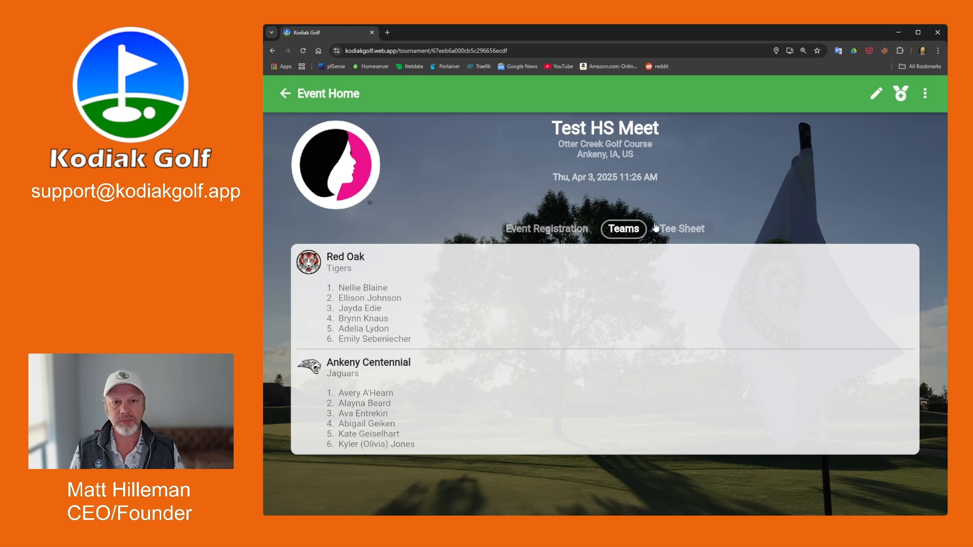
left_click(684, 230)
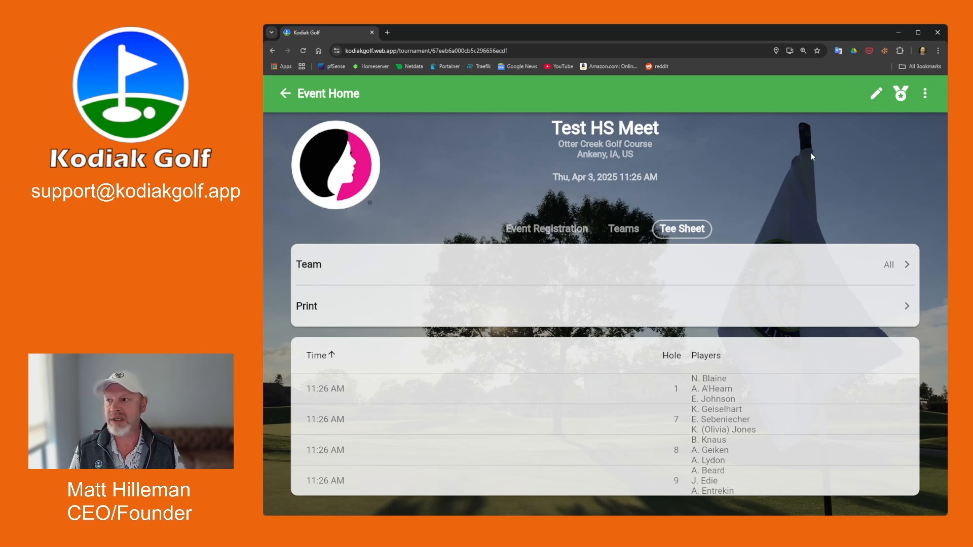
left_click(876, 95)
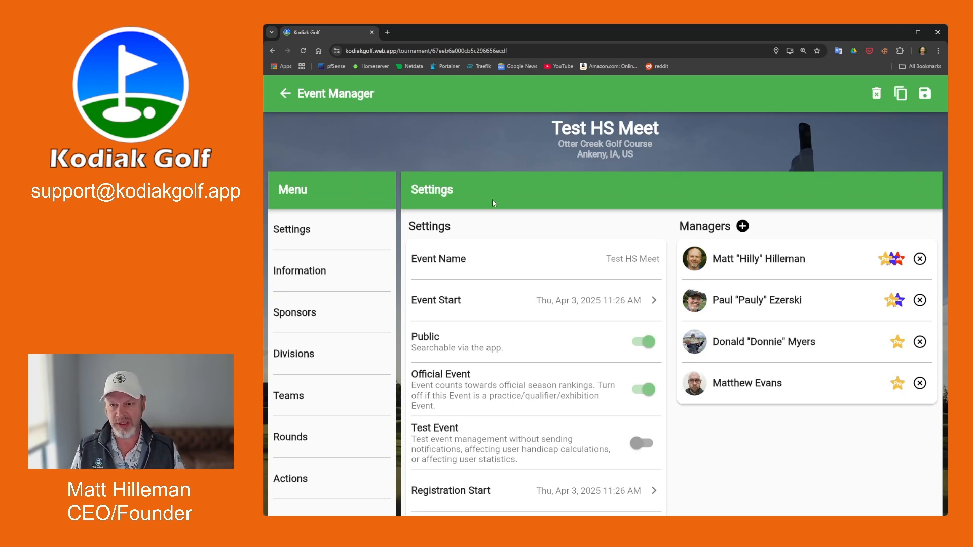
Switch on Test Event for Test HS Meet and review the remaining settings.
left_click(650, 446)
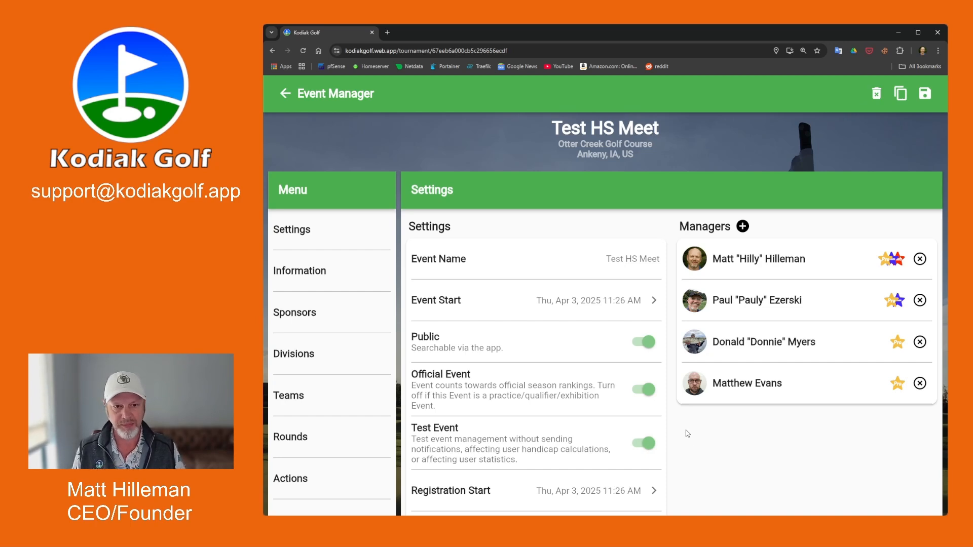
scroll(575, 439, "down", 1)
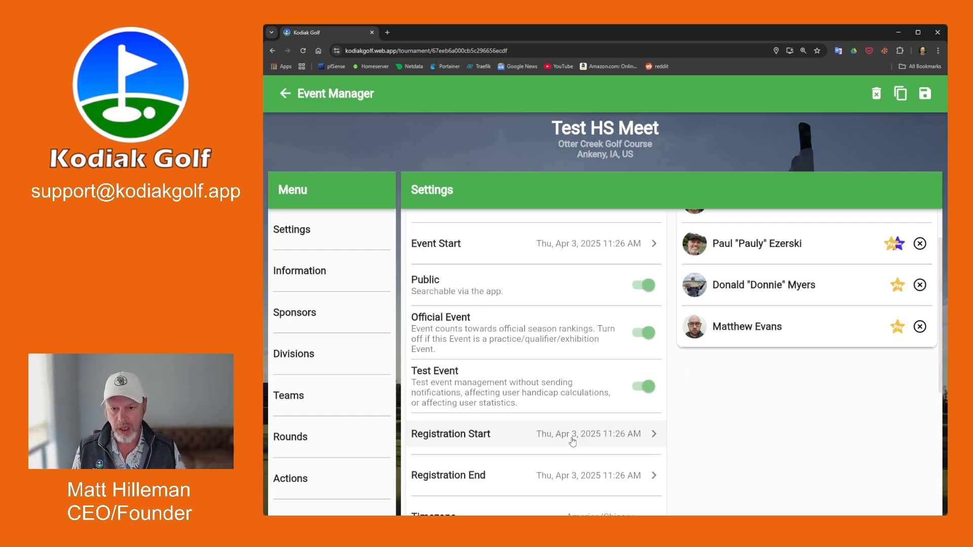
scroll(568, 441, "down", 2)
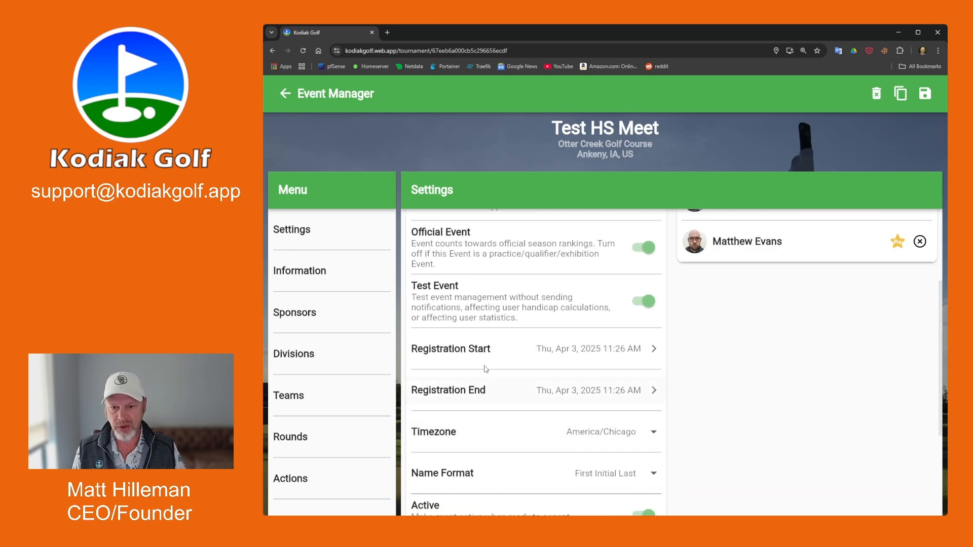
scroll(602, 411, "down", 3)
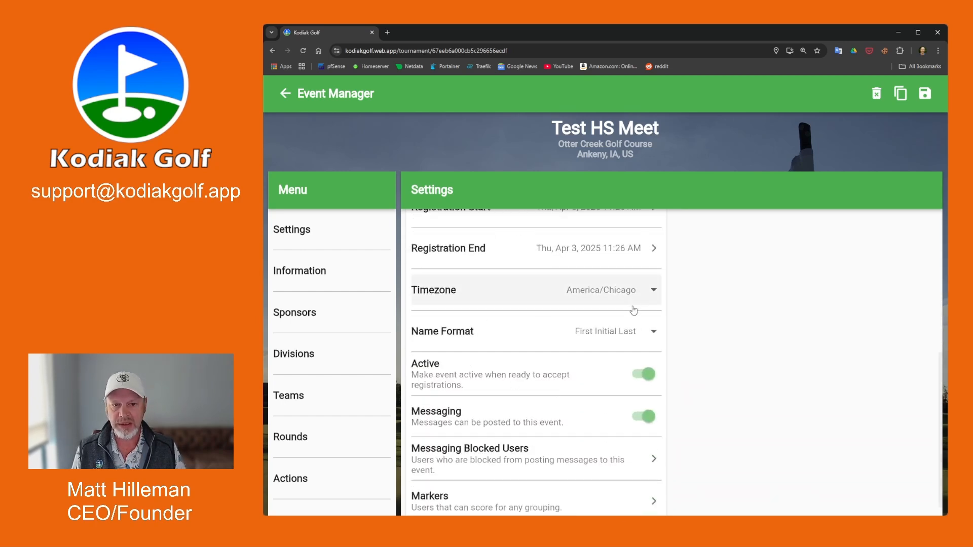
scroll(597, 399, "down", 1)
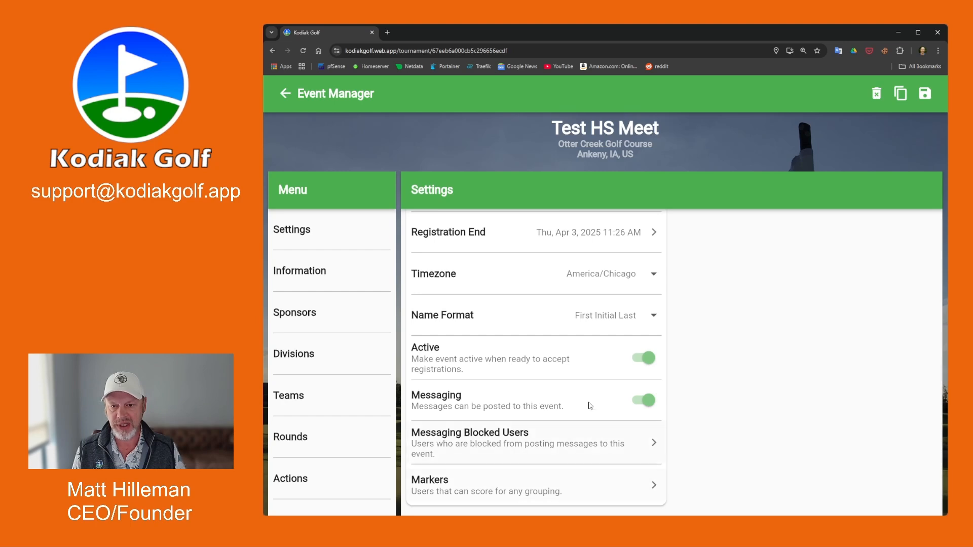
scroll(701, 383, "up", 6)
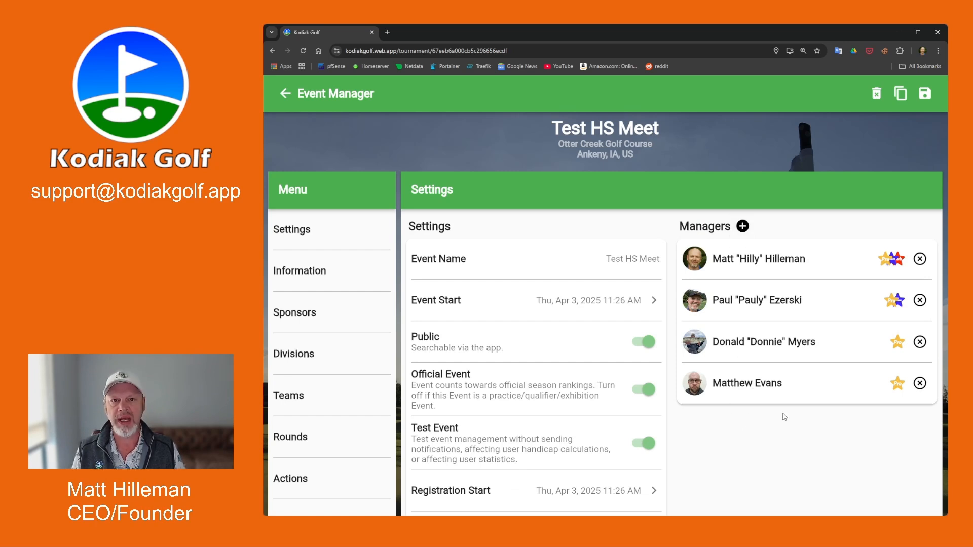
On the Information menu page, delete the Information section, keeping only Rules.
left_click(336, 273)
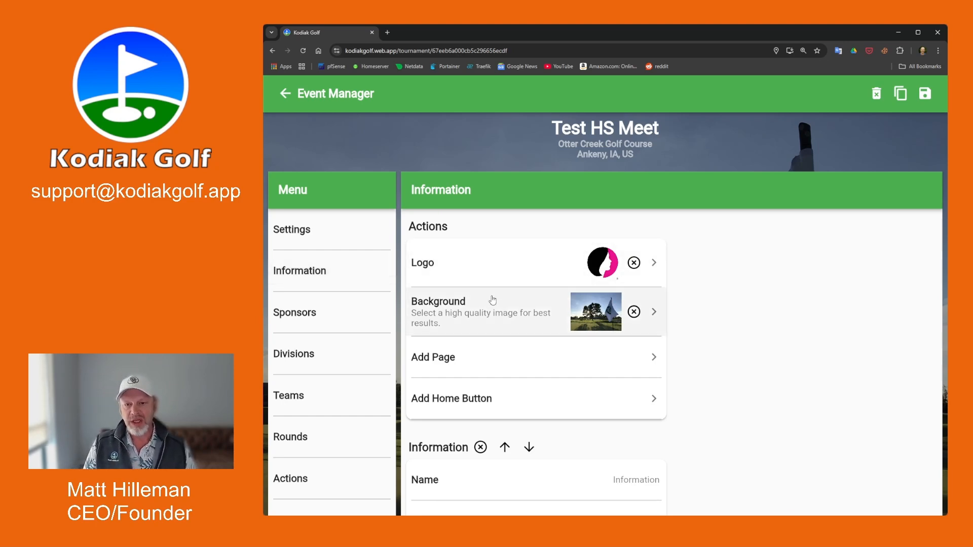
scroll(492, 301, "down", 4)
scroll(491, 302, "up", 2)
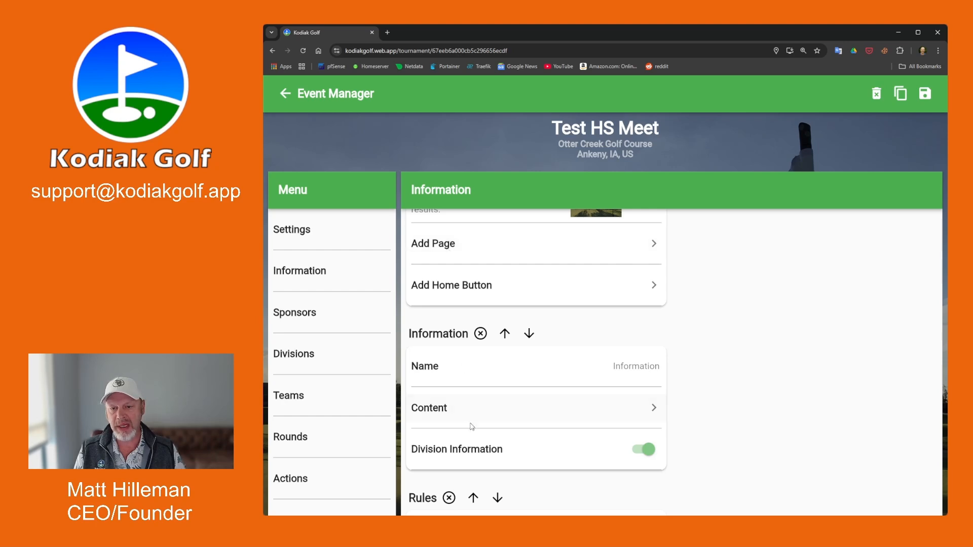
scroll(471, 427, "down", 2)
scroll(472, 428, "up", 2)
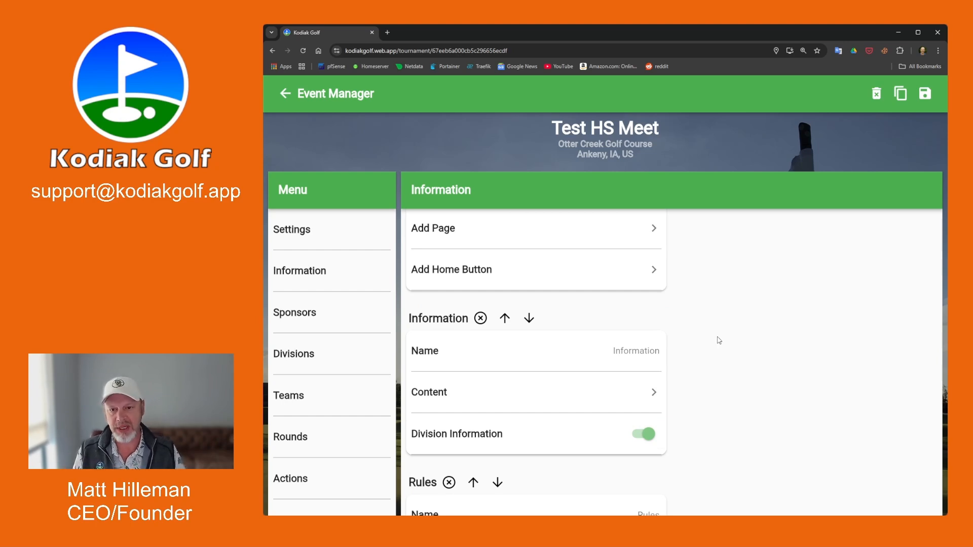
scroll(715, 340, "down", 2)
scroll(713, 341, "up", 2)
scroll(713, 341, "up", 1)
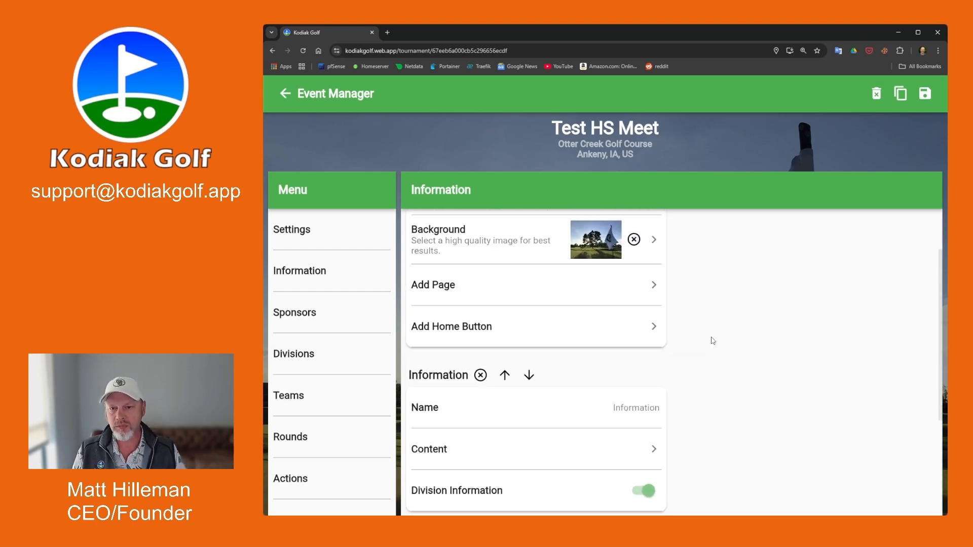
scroll(713, 341, "up", 1)
scroll(709, 340, "down", 4)
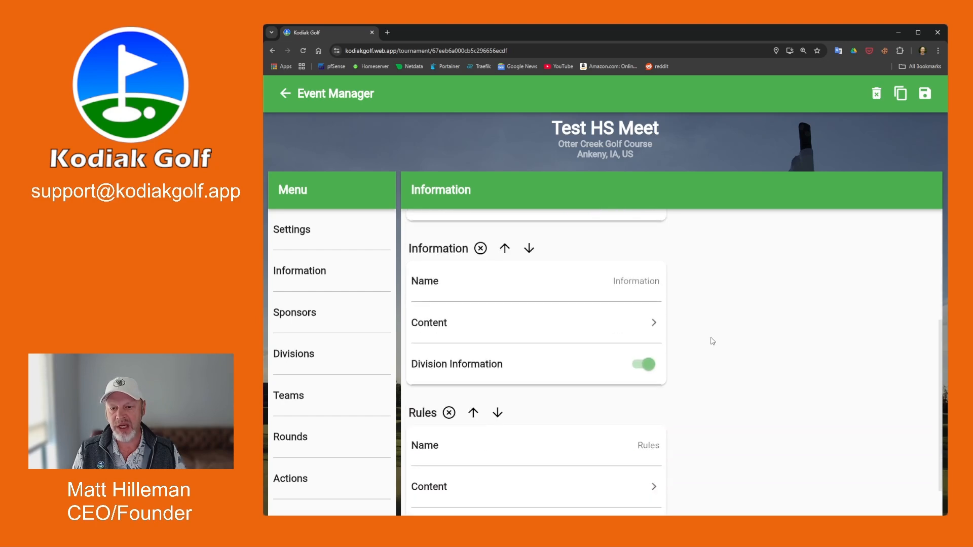
scroll(528, 354, "up", 3)
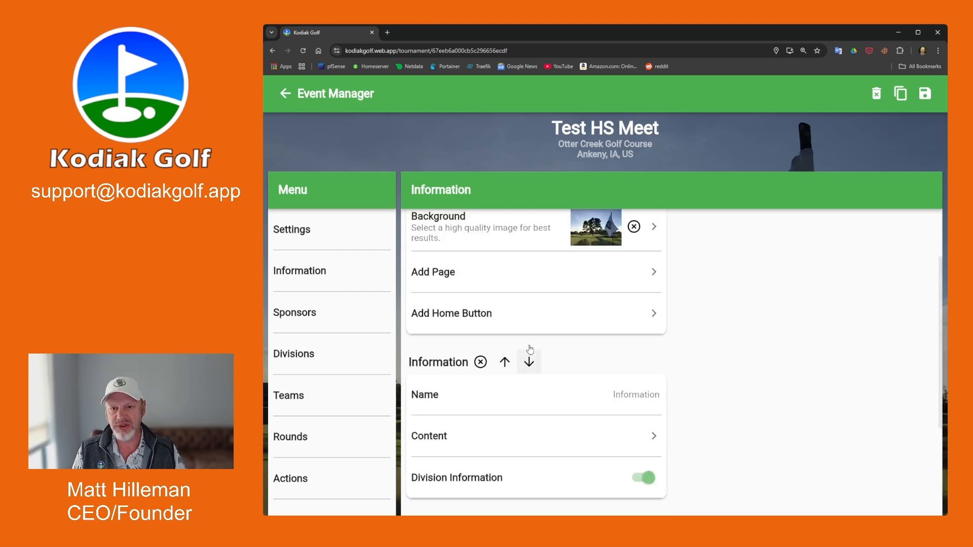
left_click(480, 361)
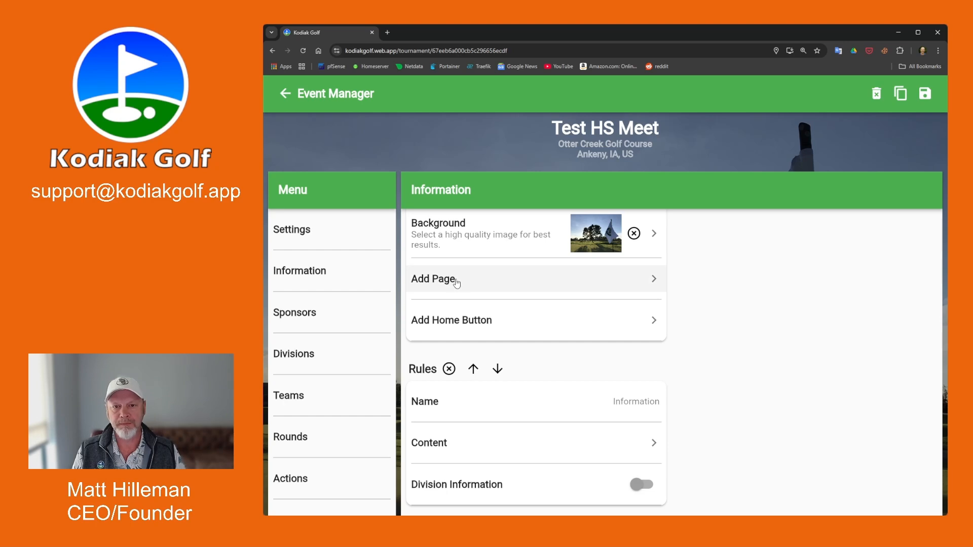
scroll(667, 360, "up", 2)
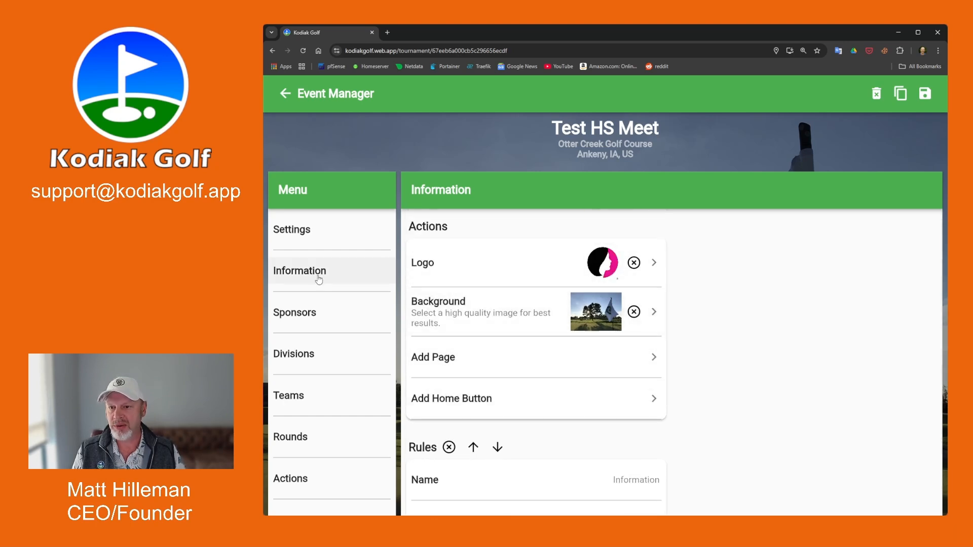
On the Sponsors page, add Sponsor 1 and then delete it.
left_click(313, 323)
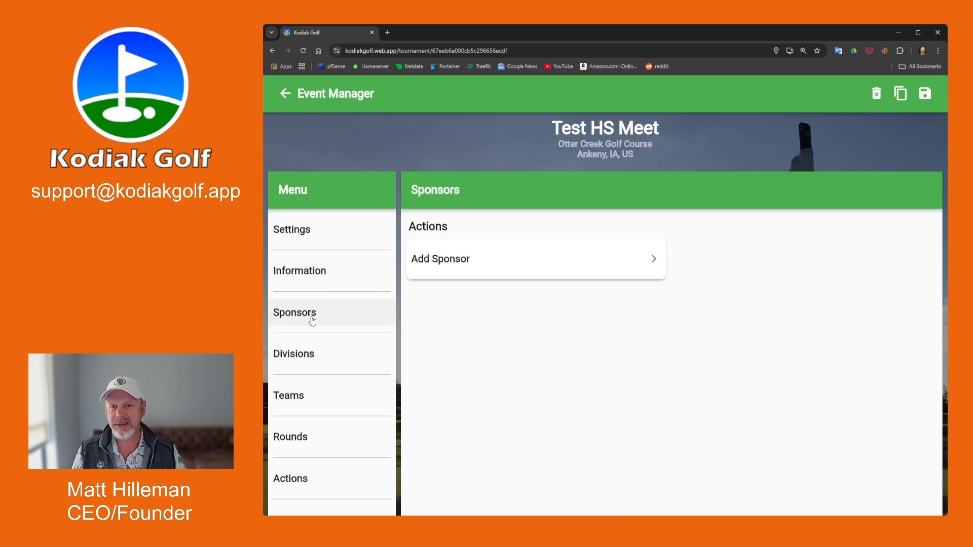
left_click(473, 268)
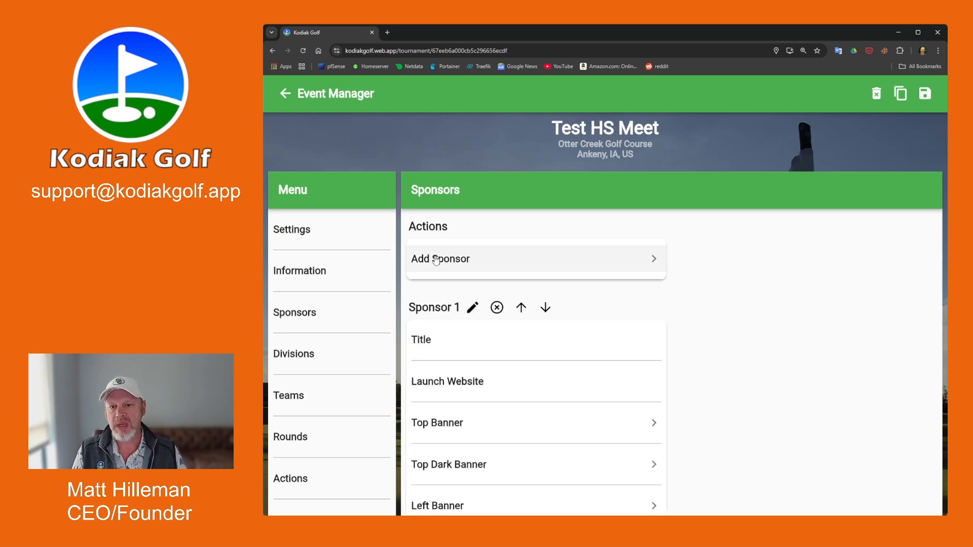
scroll(653, 320, "down", 1)
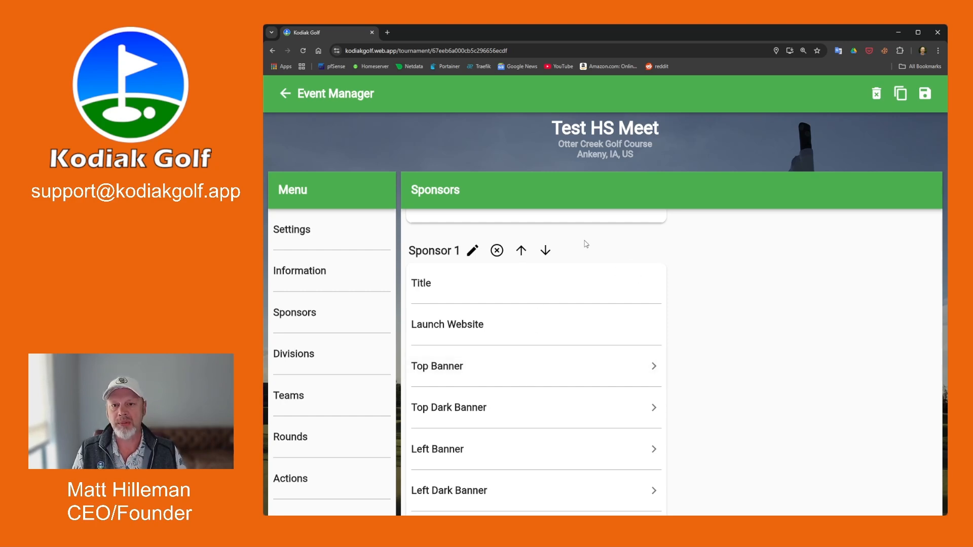
scroll(733, 290, "up", 1)
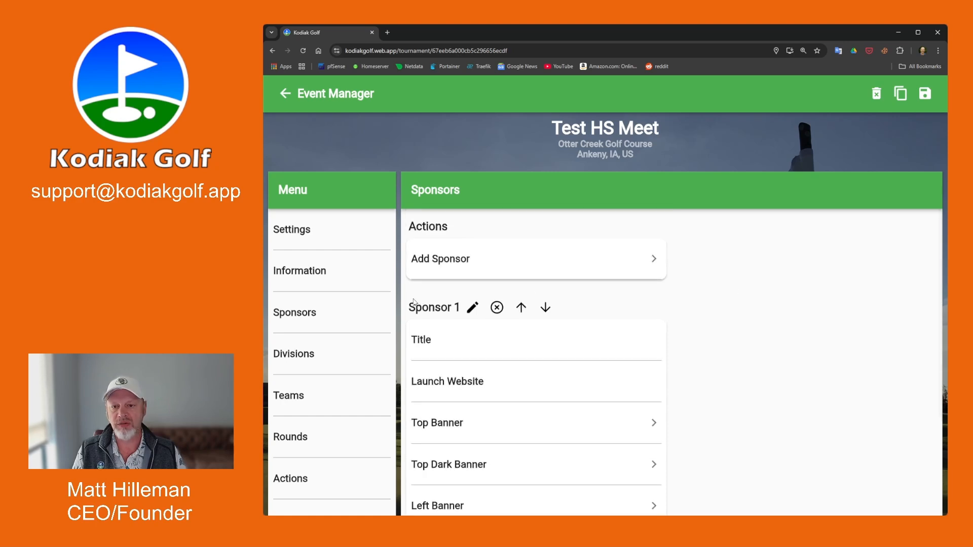
left_click(497, 309)
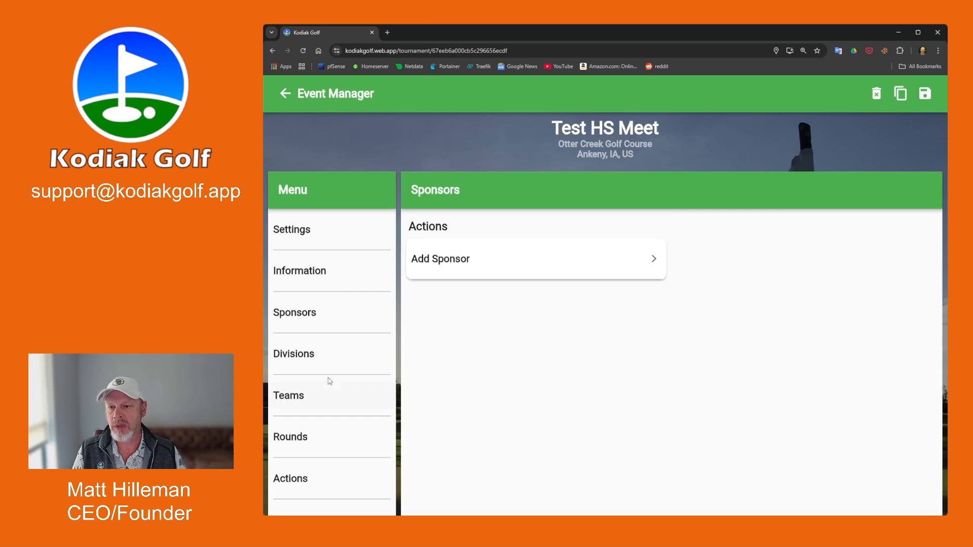
In Division 1 settings, set Max Score to Double Par + 1.
left_click(314, 359)
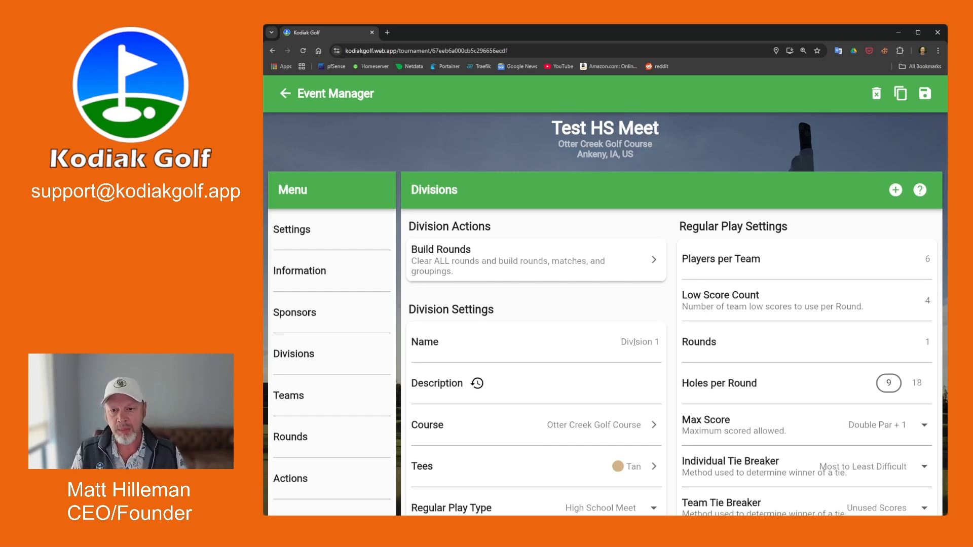
scroll(547, 397, "down", 1)
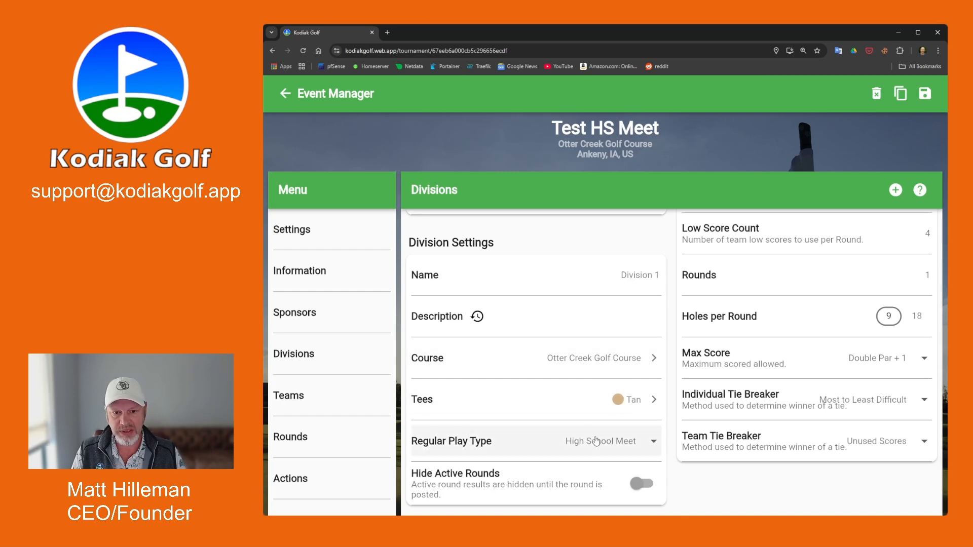
scroll(780, 422, "up", 1)
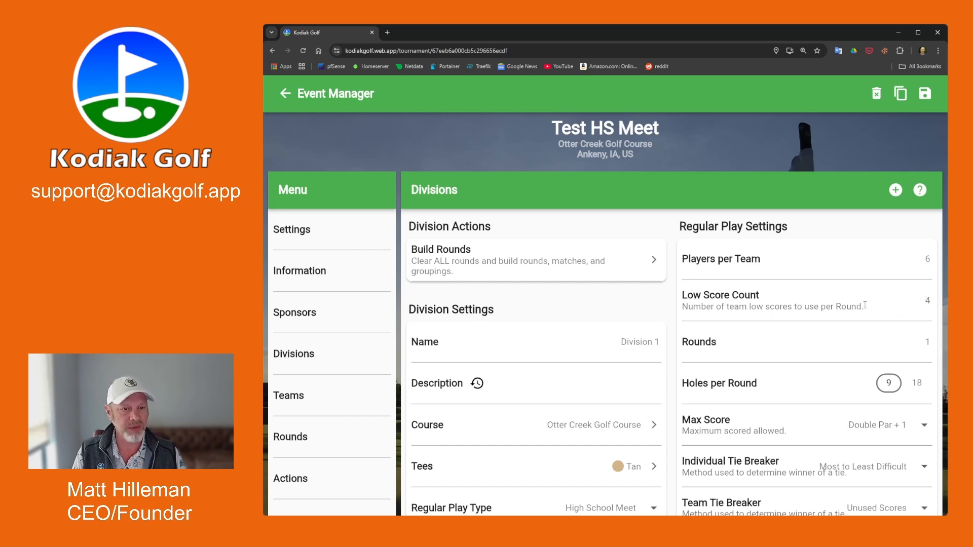
scroll(827, 316, "down", 1)
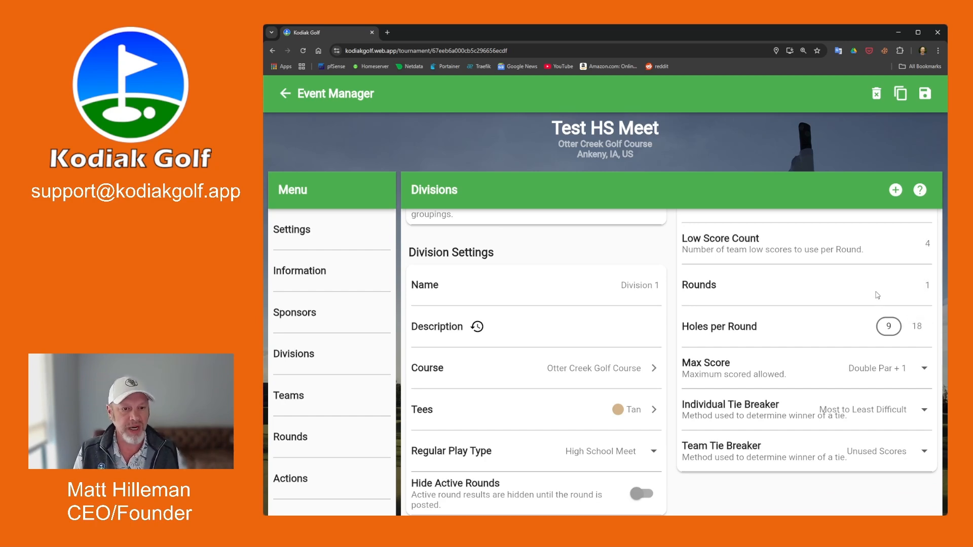
left_click(915, 286)
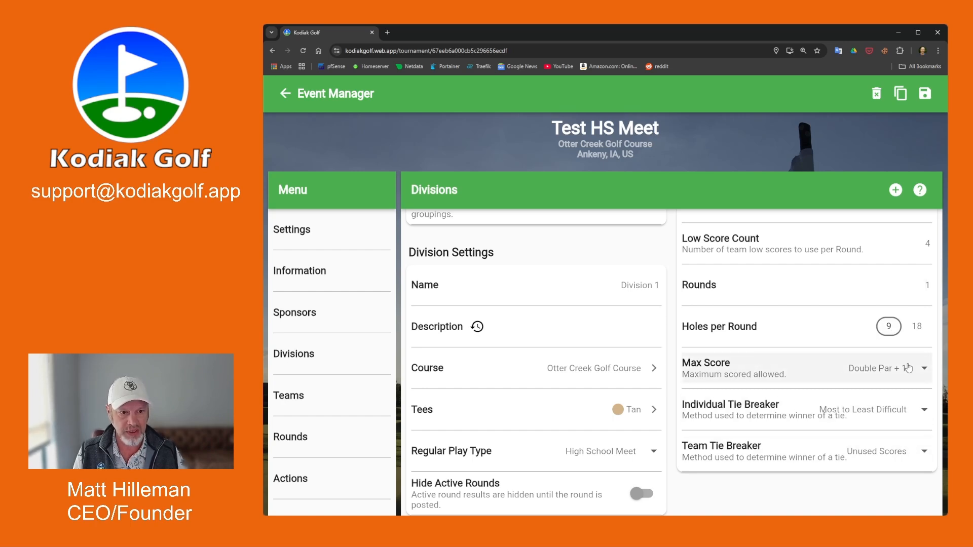
left_click(922, 371)
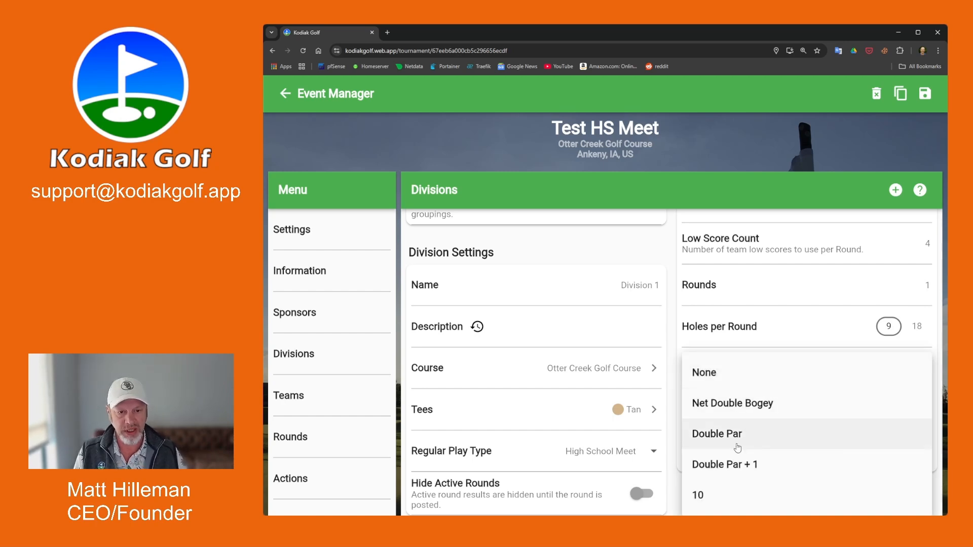
left_click(794, 341)
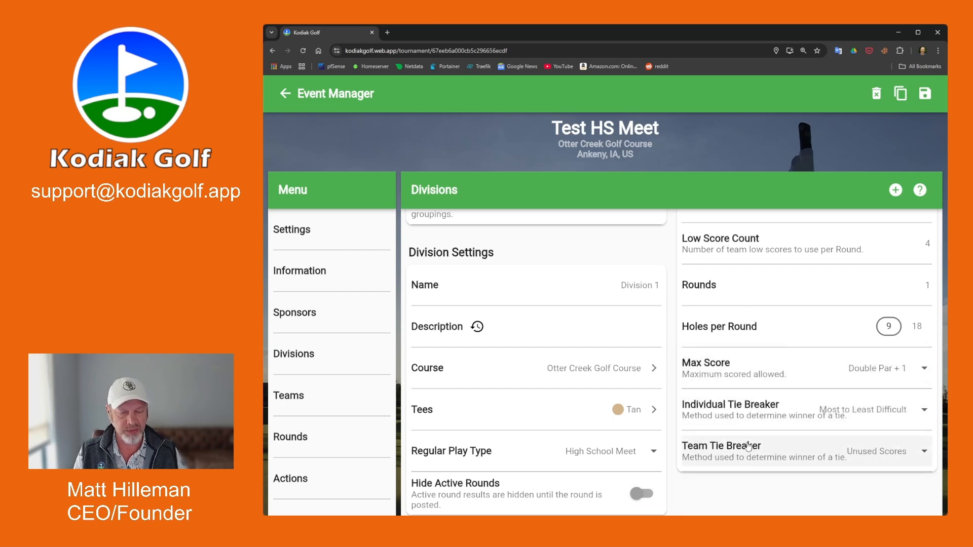
Set the individual tie breaker to Most to Least Difficult and the team tie breaker to Unused Scores.
left_click(919, 416)
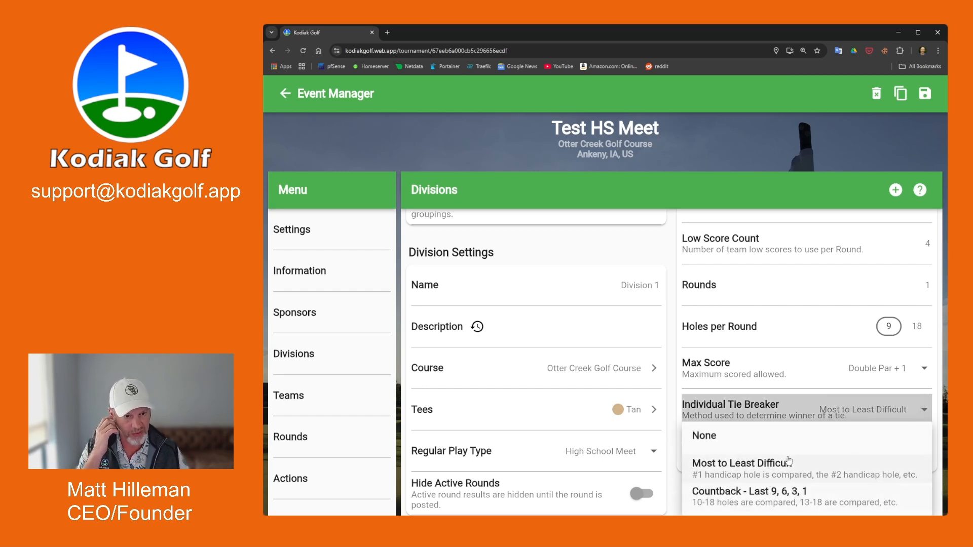
left_click(908, 413)
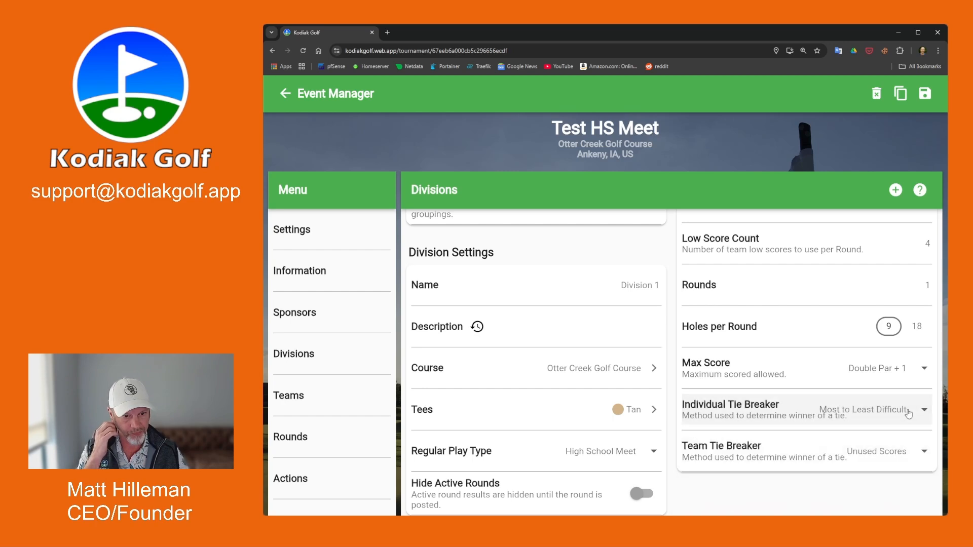
left_click(913, 453)
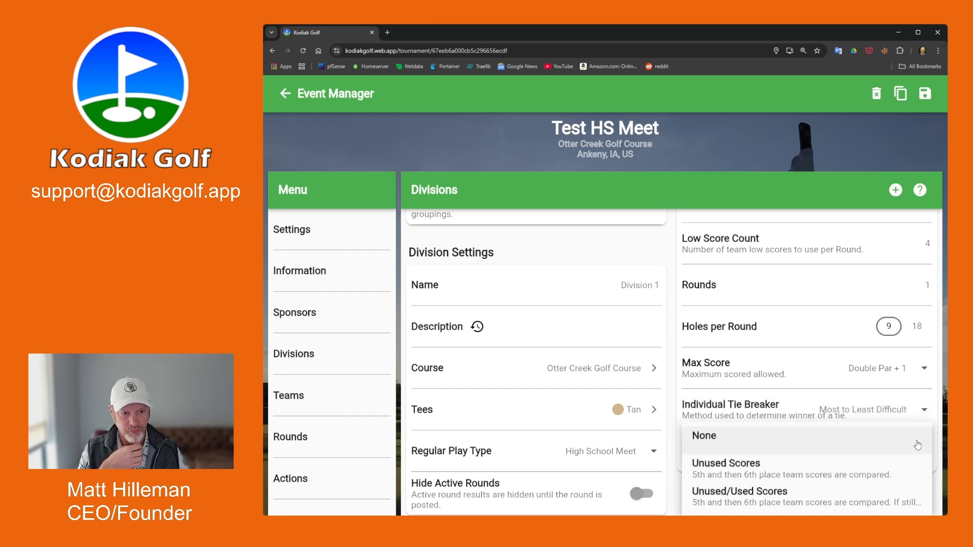
left_click(745, 466)
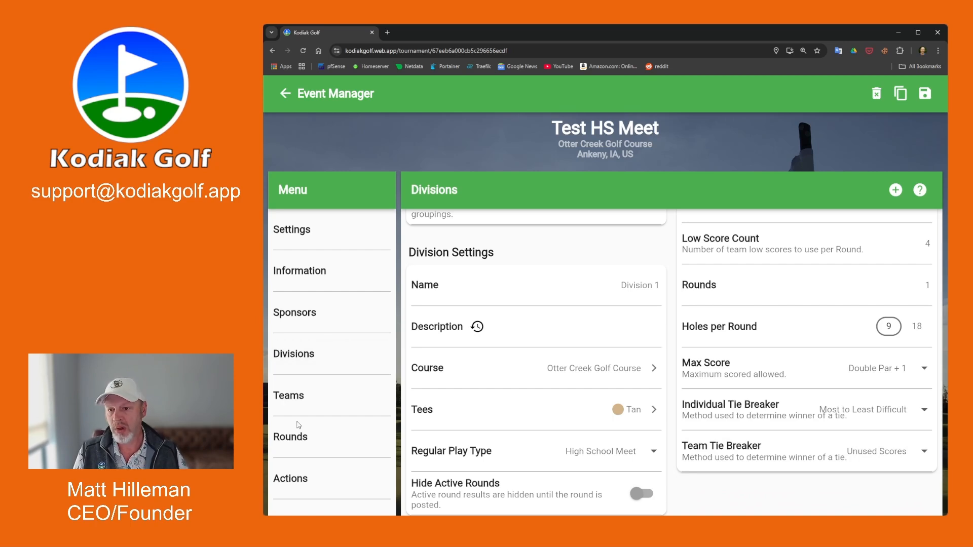
On the Teams page, move Red Oak's third golfer up to second in the lineup.
left_click(311, 400)
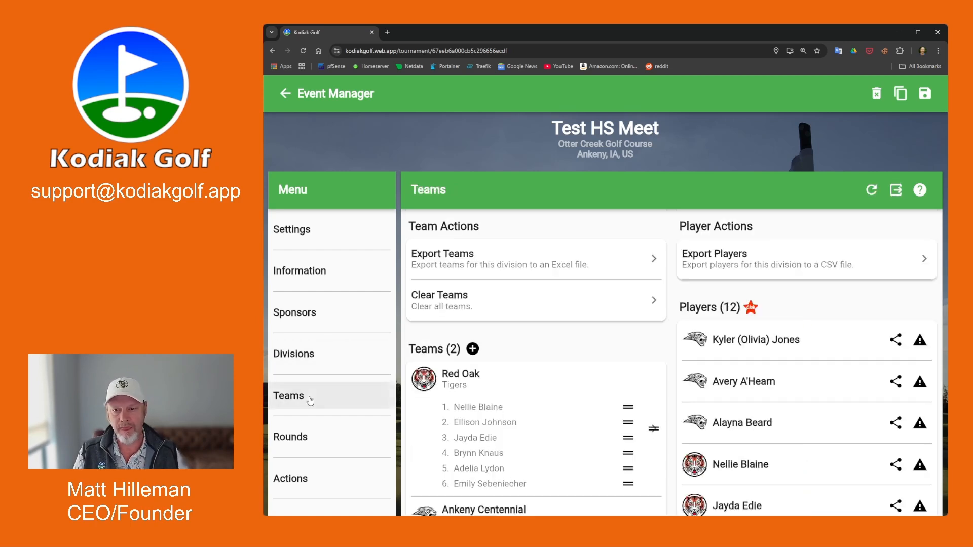
scroll(558, 343, "down", 4)
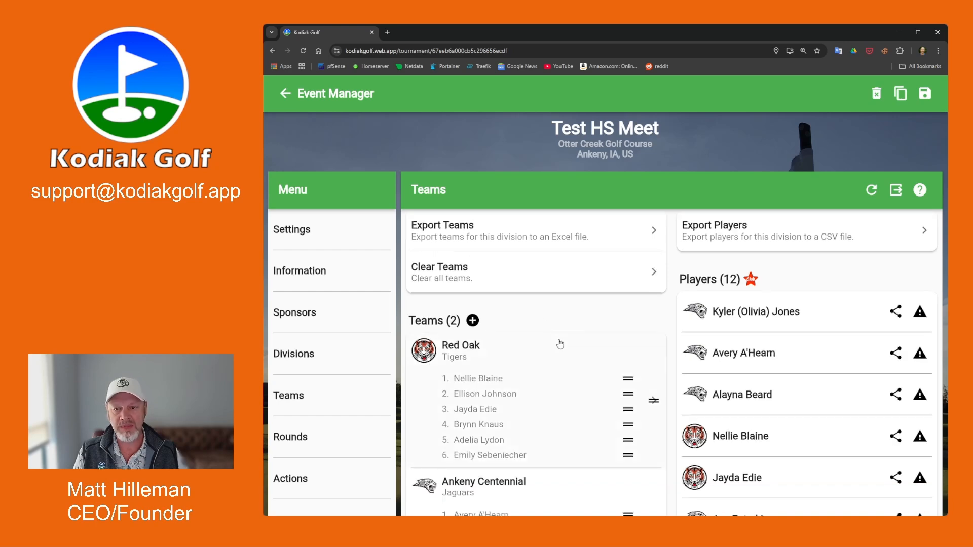
scroll(558, 343, "up", 2)
scroll(557, 343, "up", 1)
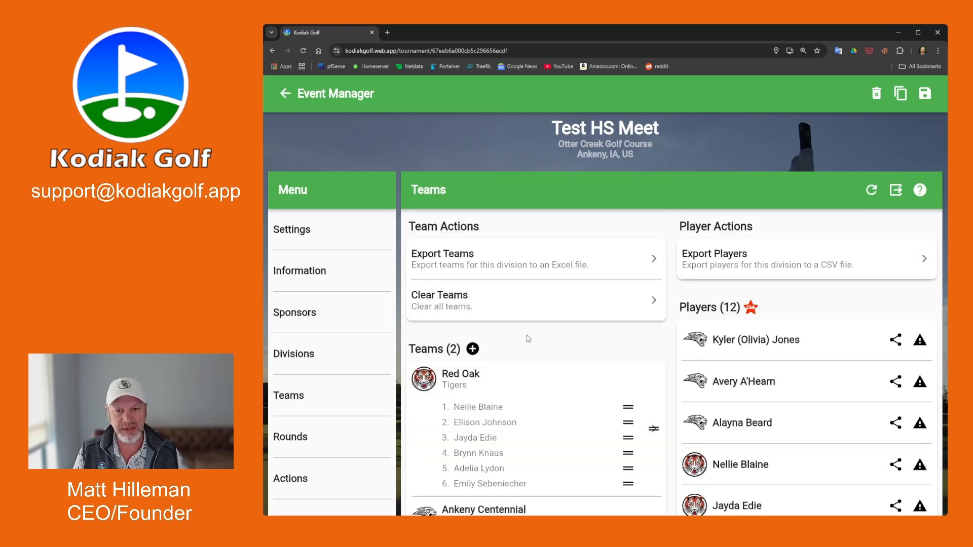
scroll(528, 339, "down", 1)
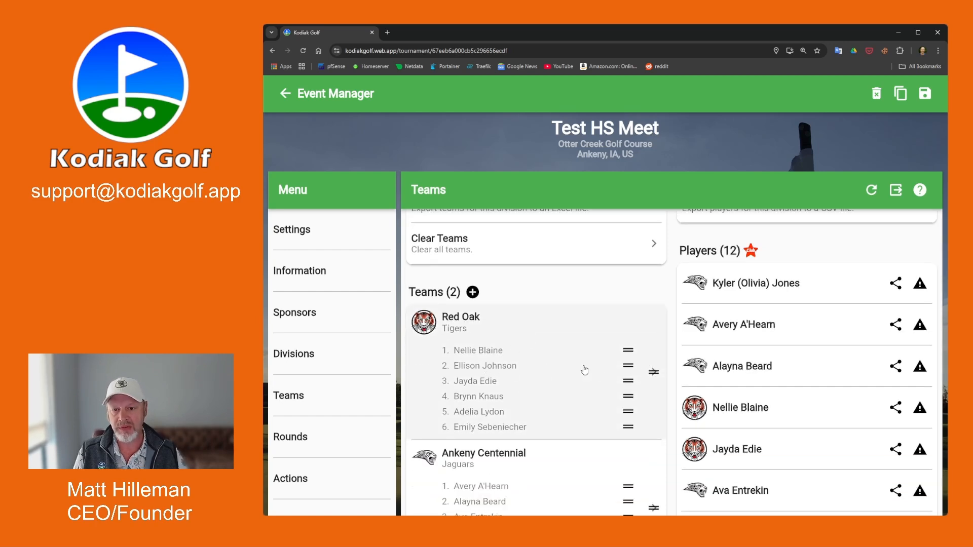
left_click_drag(628, 365, 540, 393)
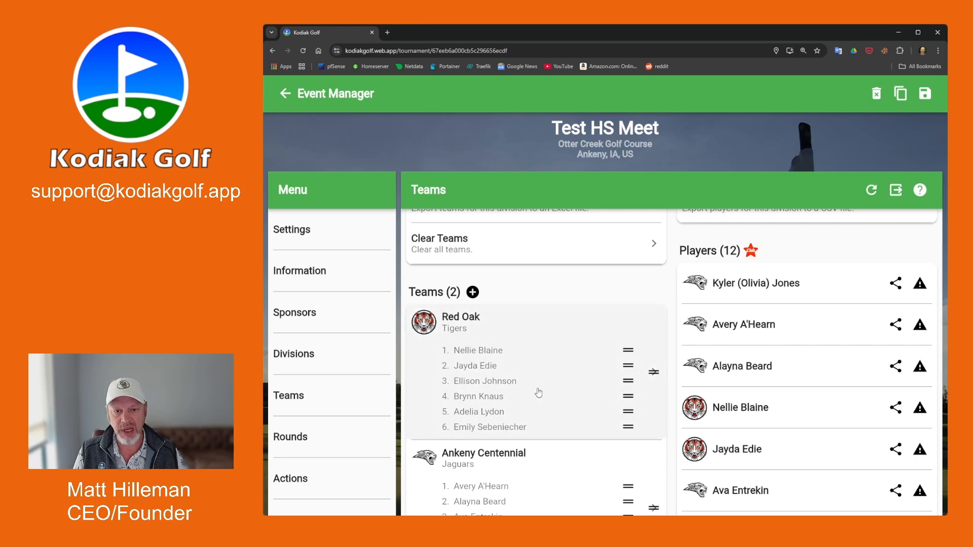
scroll(505, 372, "down", 2)
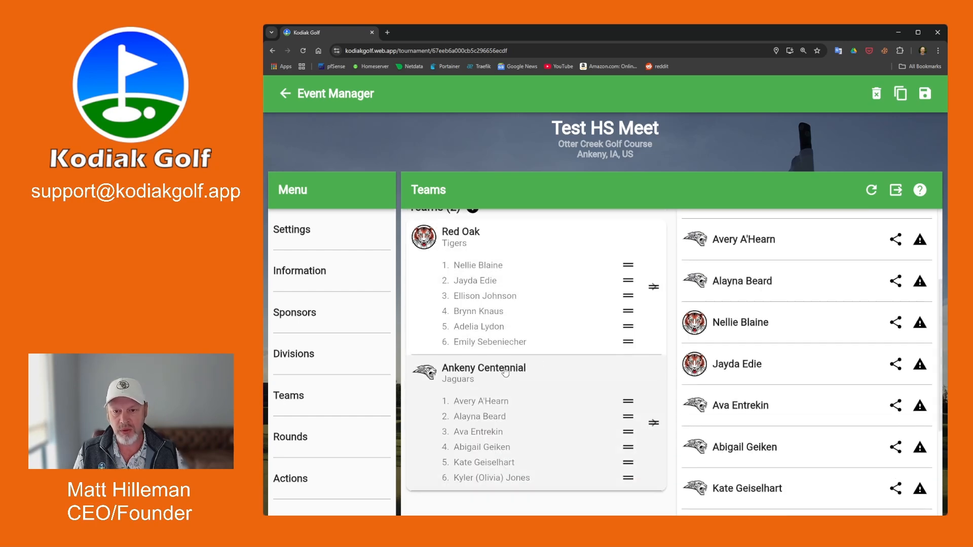
scroll(505, 372, "up", 2)
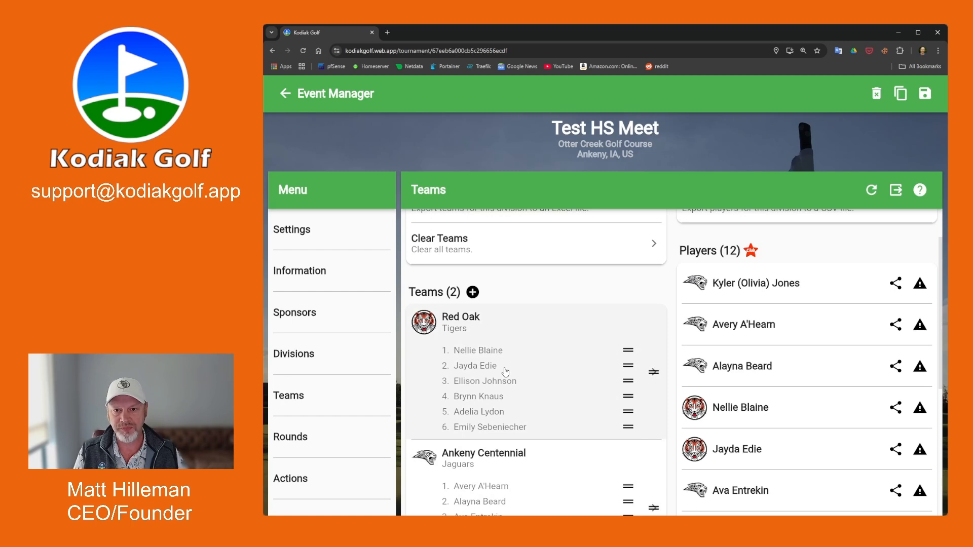
Add Ankeny (Hawks) to the meet with the first six of its eight roster players.
left_click(473, 292)
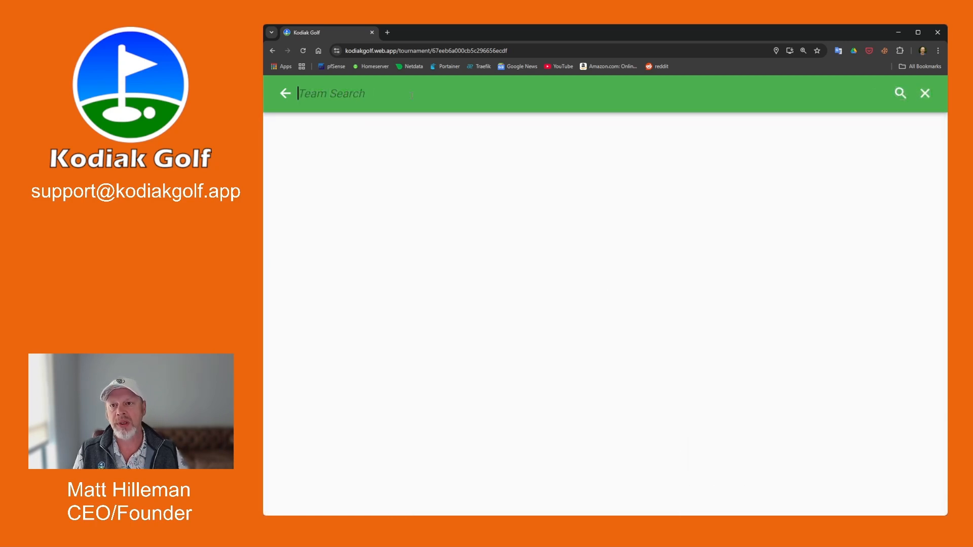
type("ankeny")
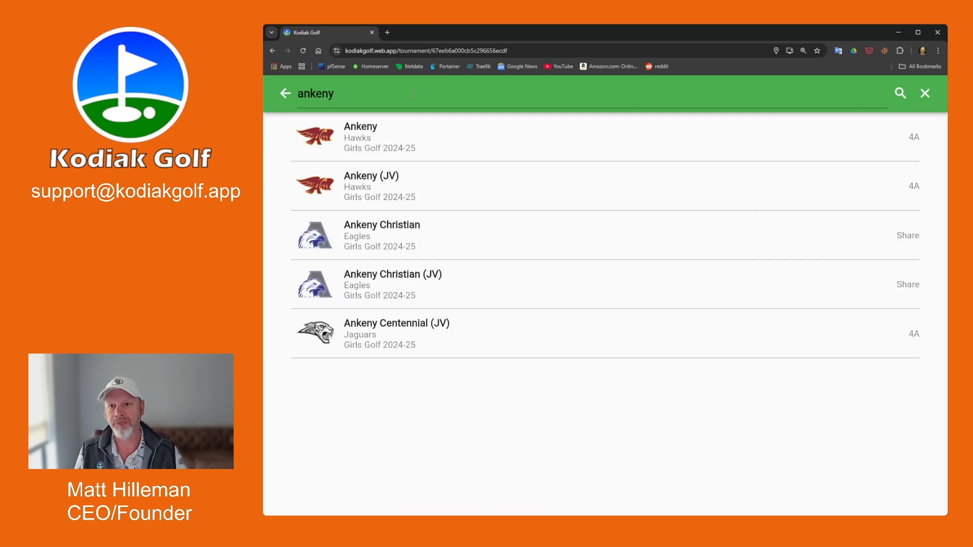
left_click(392, 144)
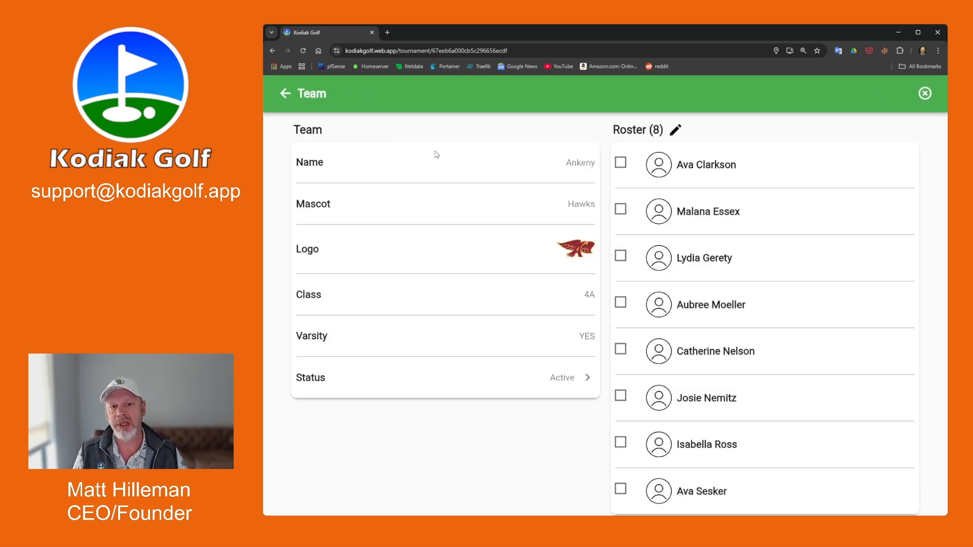
left_click(620, 162)
left_click(620, 209)
left_click(620, 255)
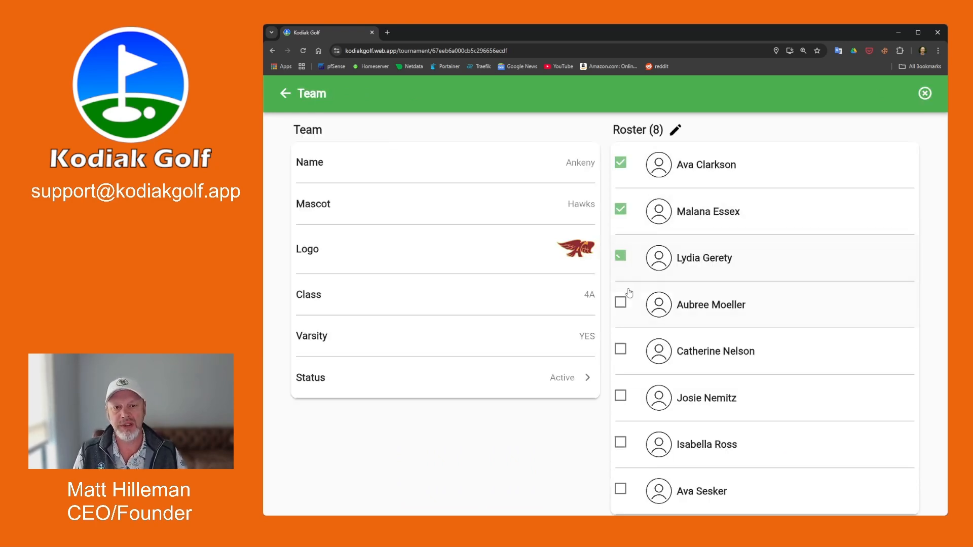
left_click(621, 303)
left_click(621, 350)
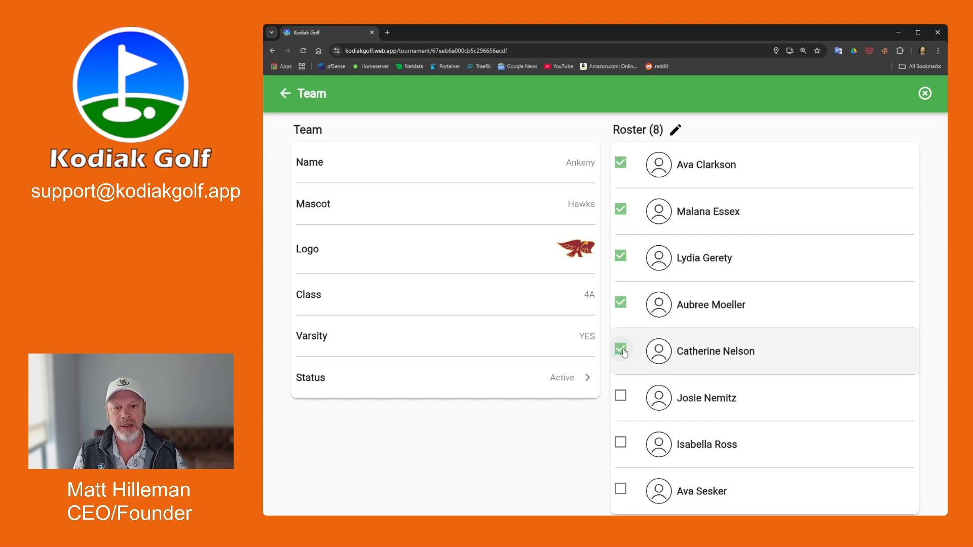
left_click(620, 395)
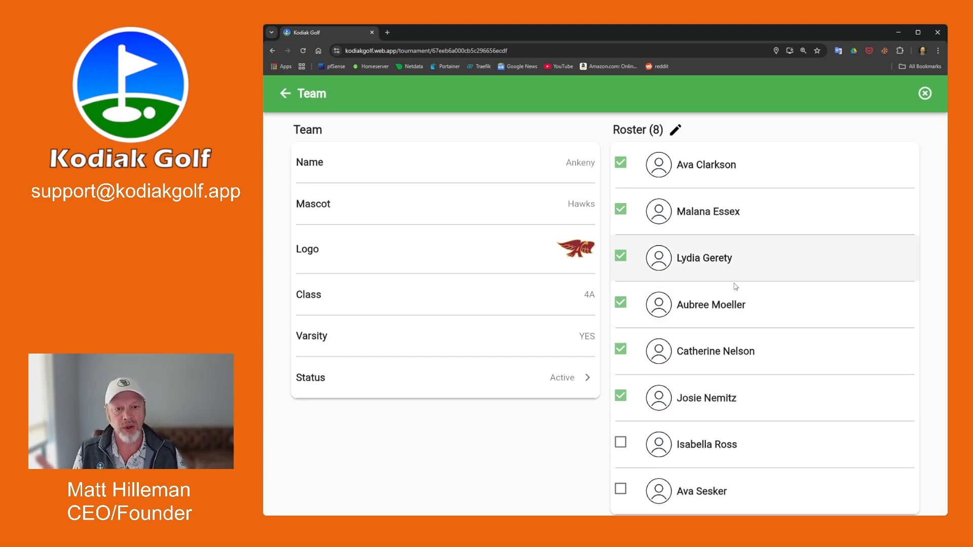
left_click(676, 132)
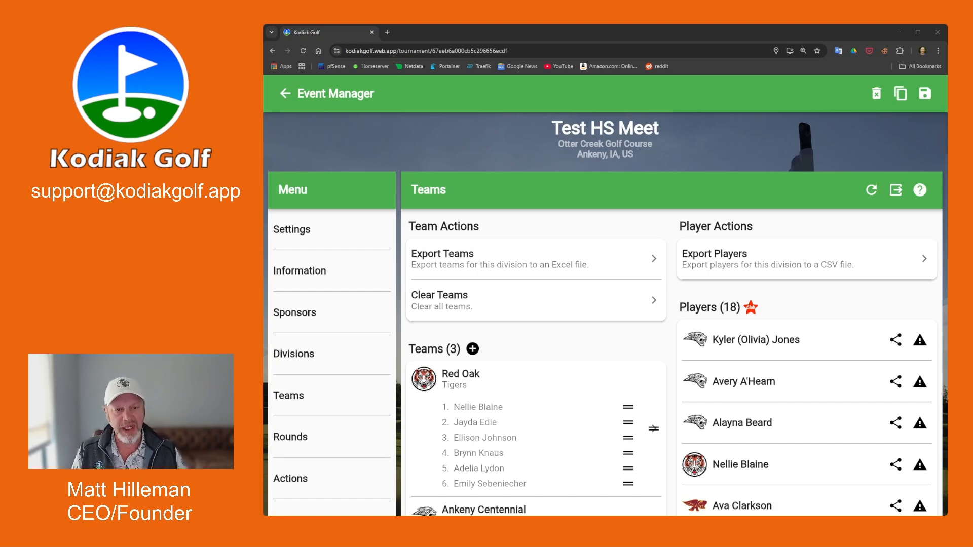
Open an Ankeny player's Edit Status dialog, leave the status Active, and cancel.
scroll(671, 362, "down", 10)
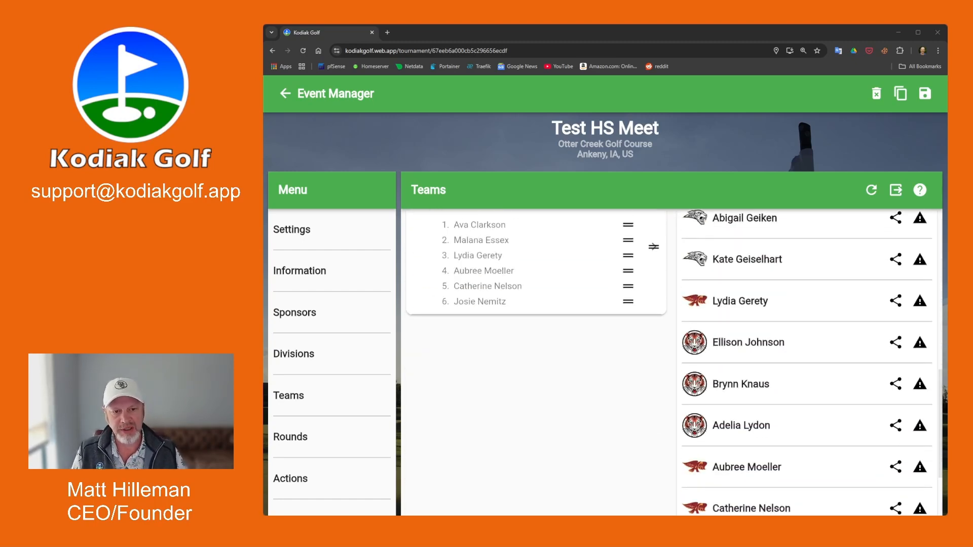
scroll(672, 362, "up", 10)
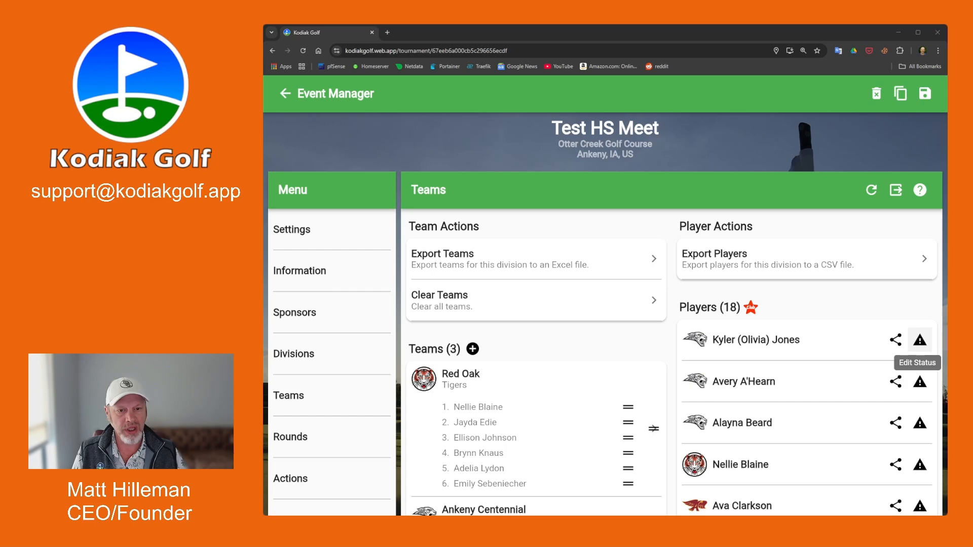
left_click(919, 340)
left_click(694, 285)
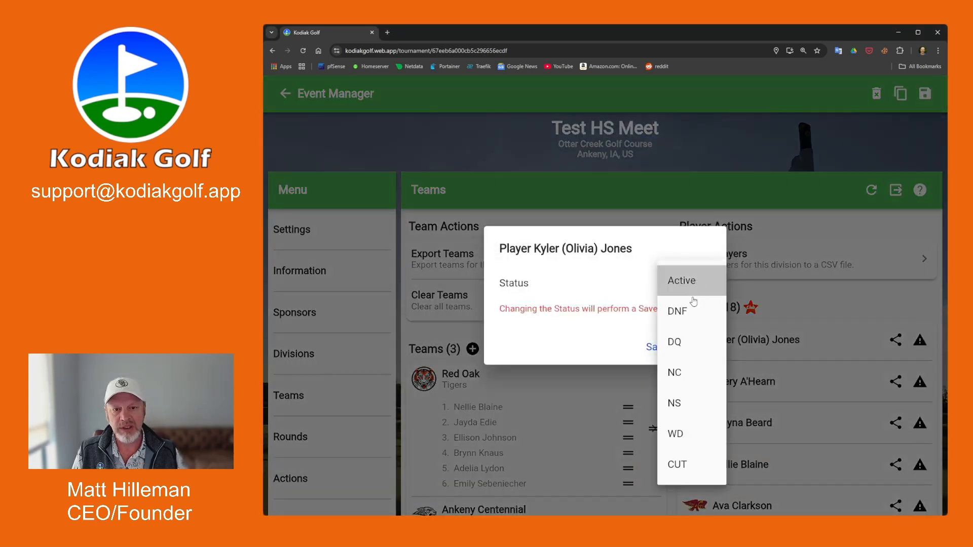
left_click(642, 250)
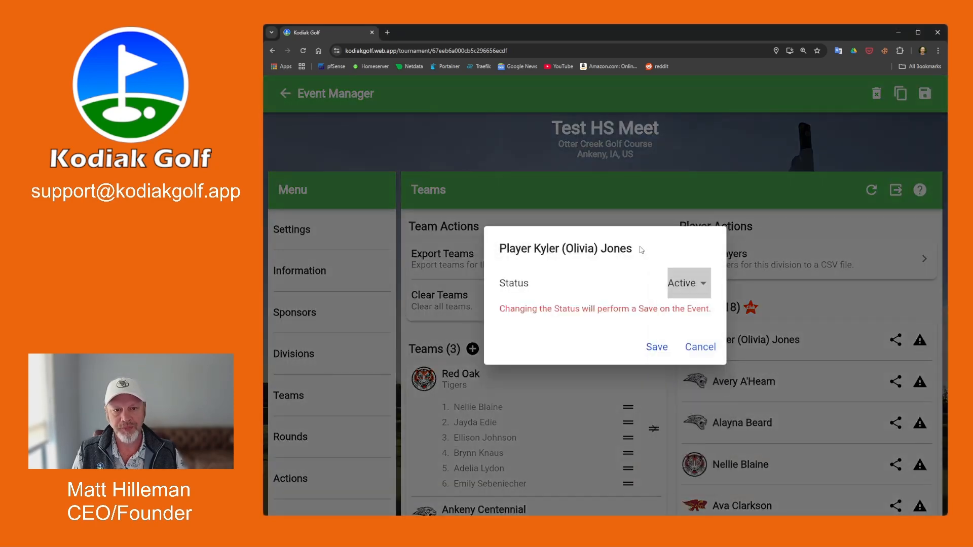
left_click(699, 347)
Go to Round 1's settings and groupings from the Rounds menu.
scroll(615, 343, "down", 5)
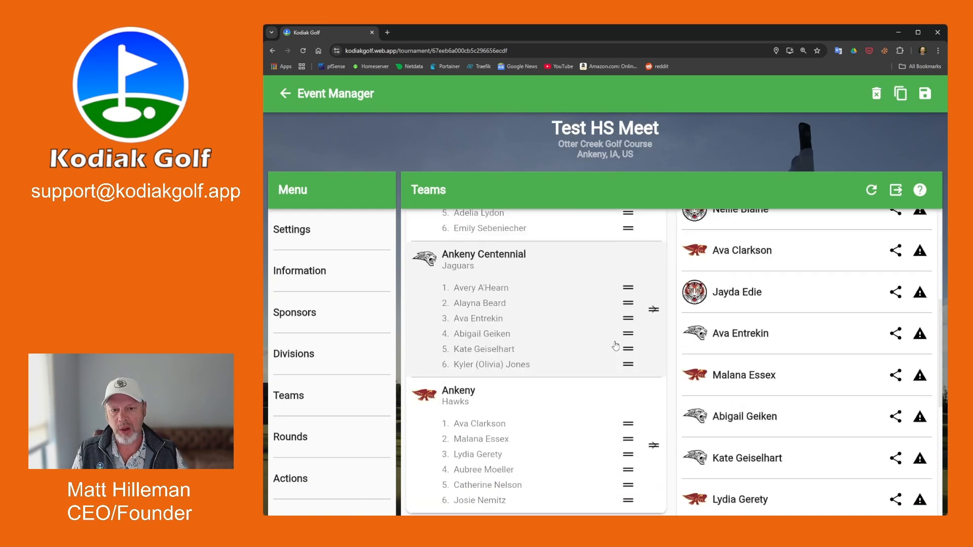
scroll(616, 346, "up", 5)
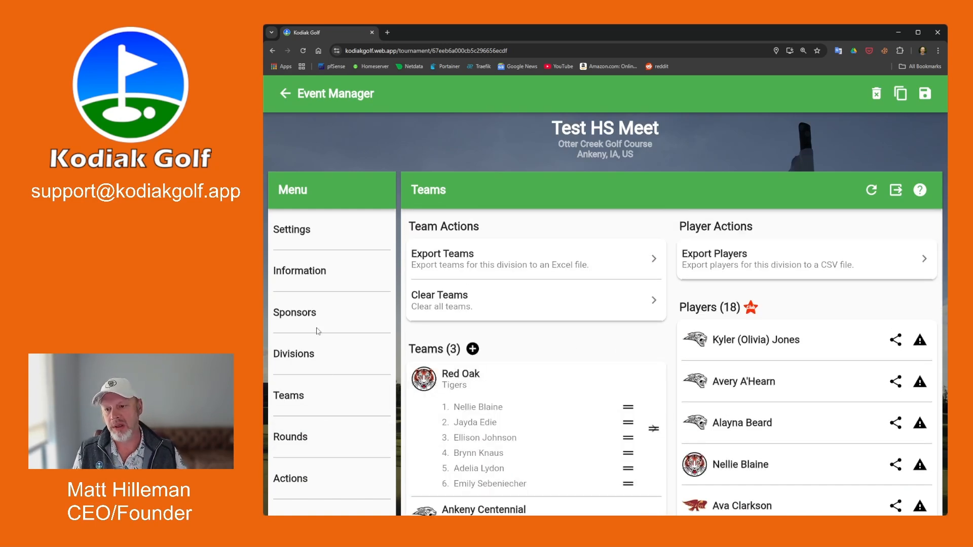
left_click(305, 438)
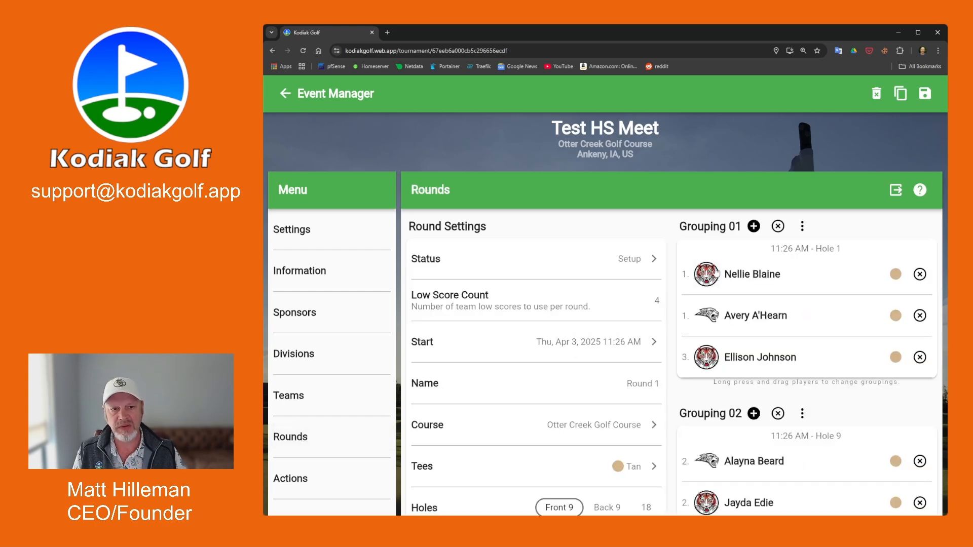
scroll(709, 288, "down", 3)
scroll(712, 295, "down", 5)
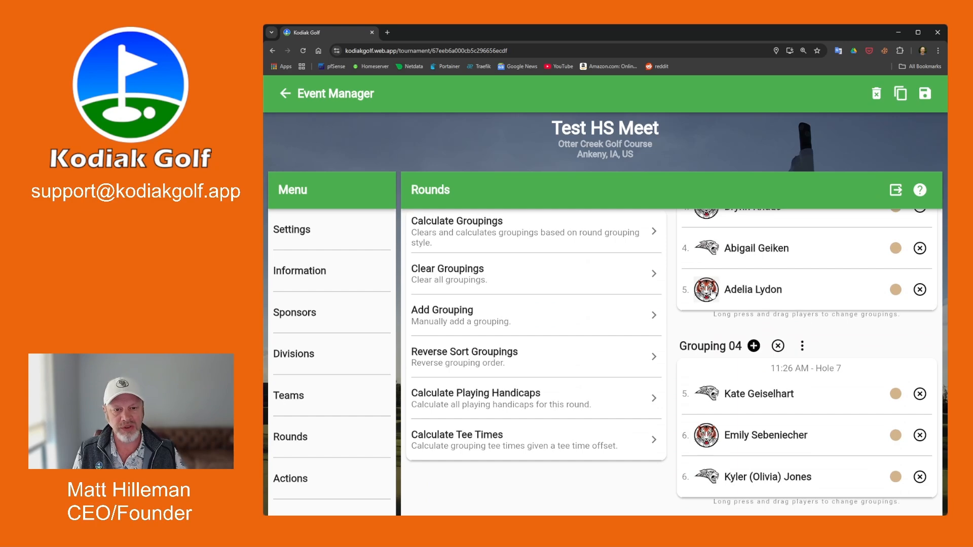
scroll(705, 258, "up", 8)
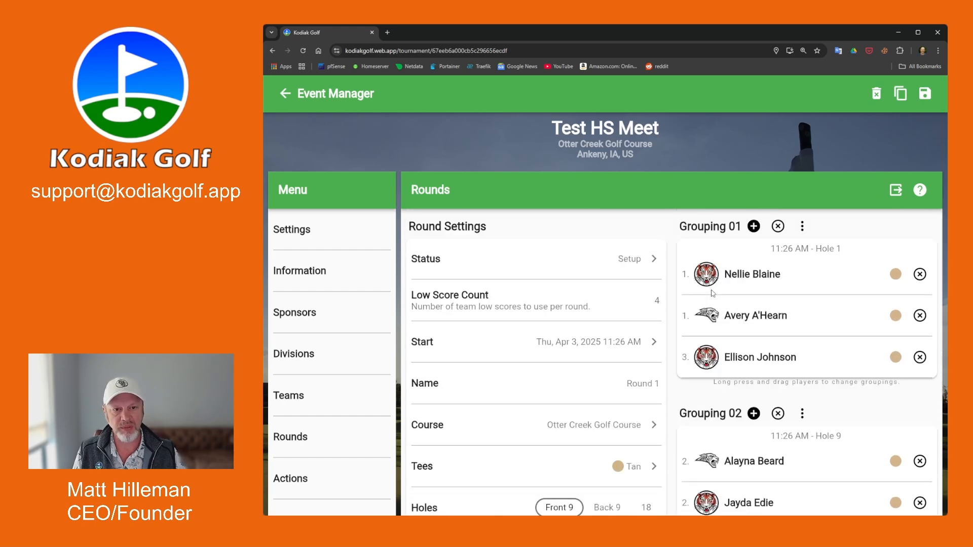
Review the three team rosters, then run Build Rounds for Division 1.
left_click(320, 405)
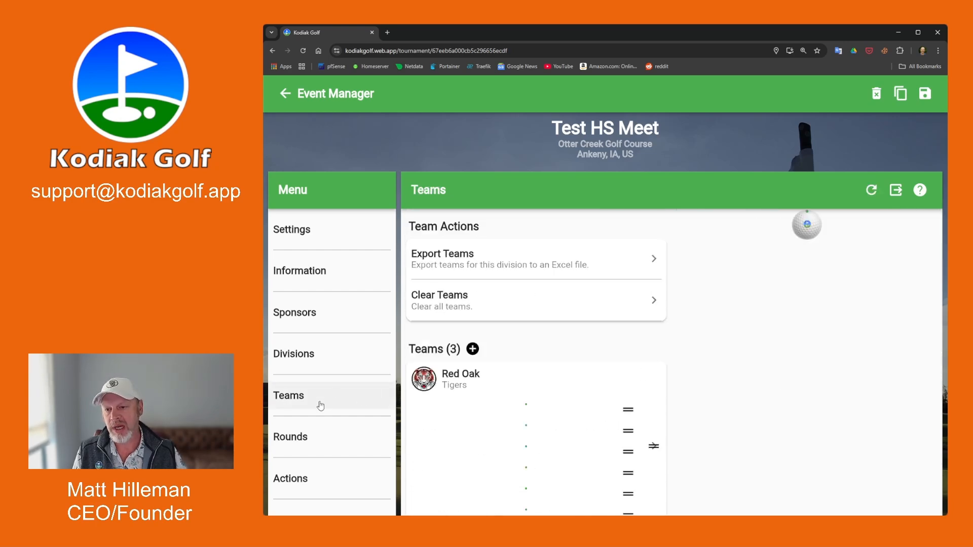
scroll(522, 395, "down", 8)
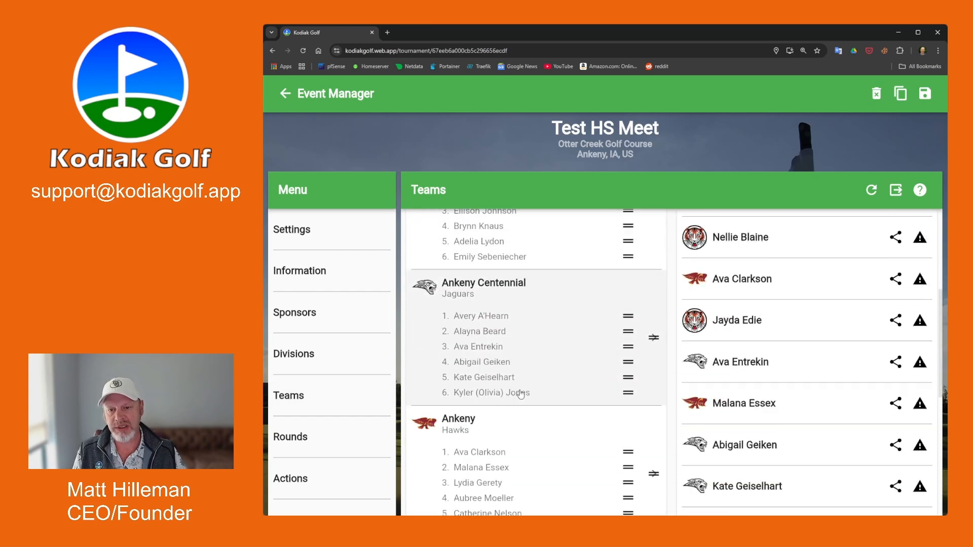
scroll(521, 395, "up", 8)
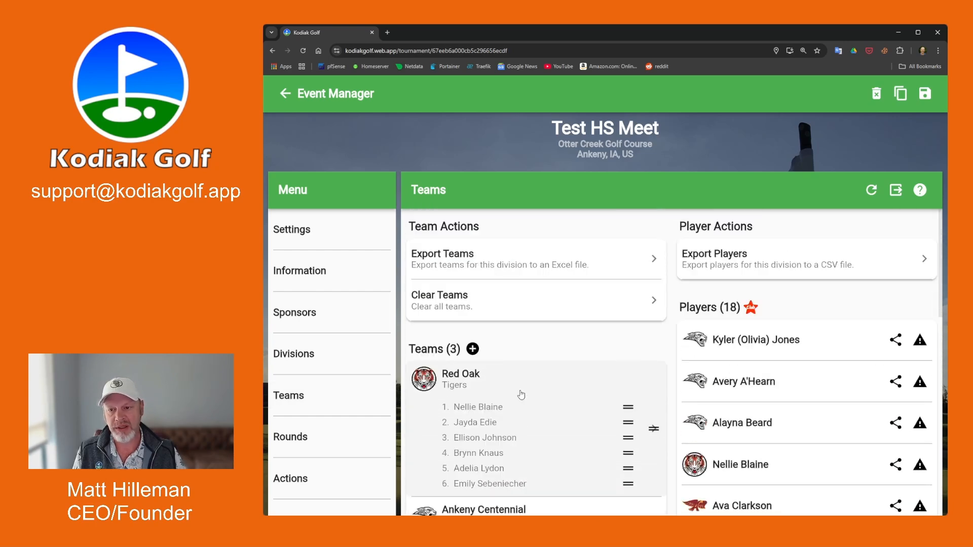
left_click(302, 361)
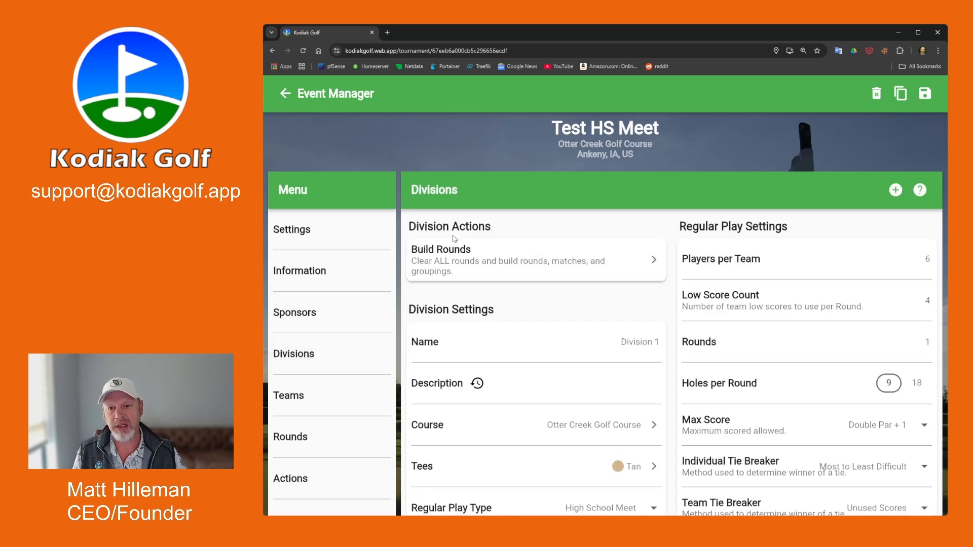
left_click(500, 261)
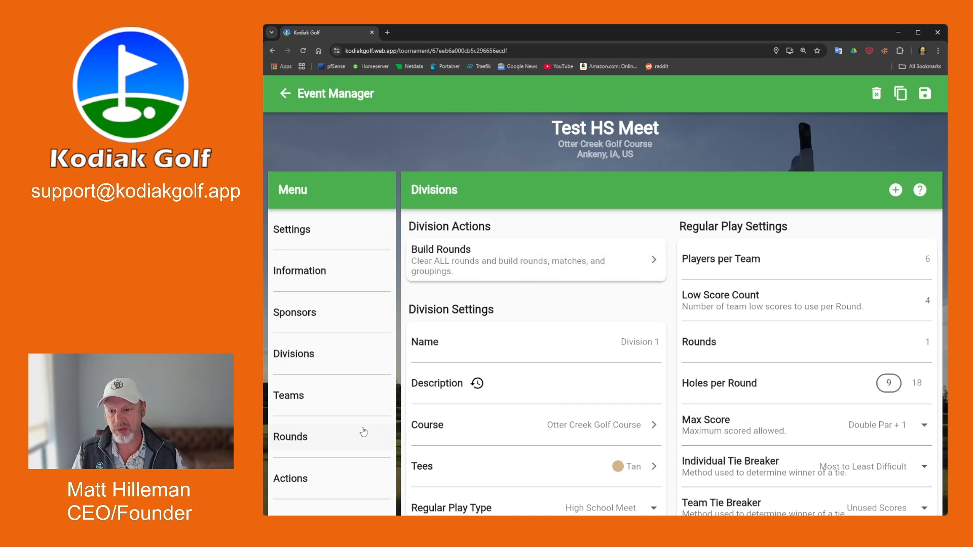
Open Round 1 and look through its three-player groupings down to the Actions section.
left_click(326, 440)
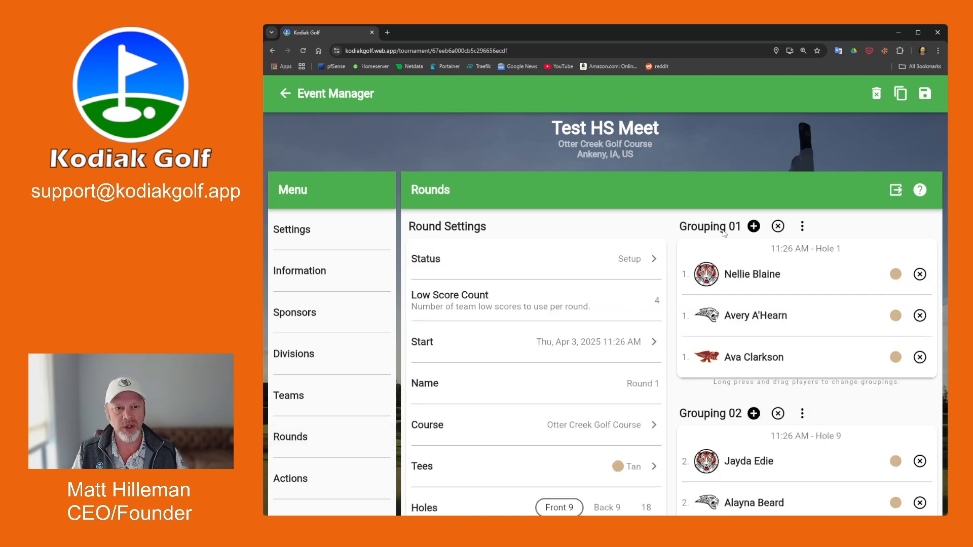
scroll(750, 261, "down", 15)
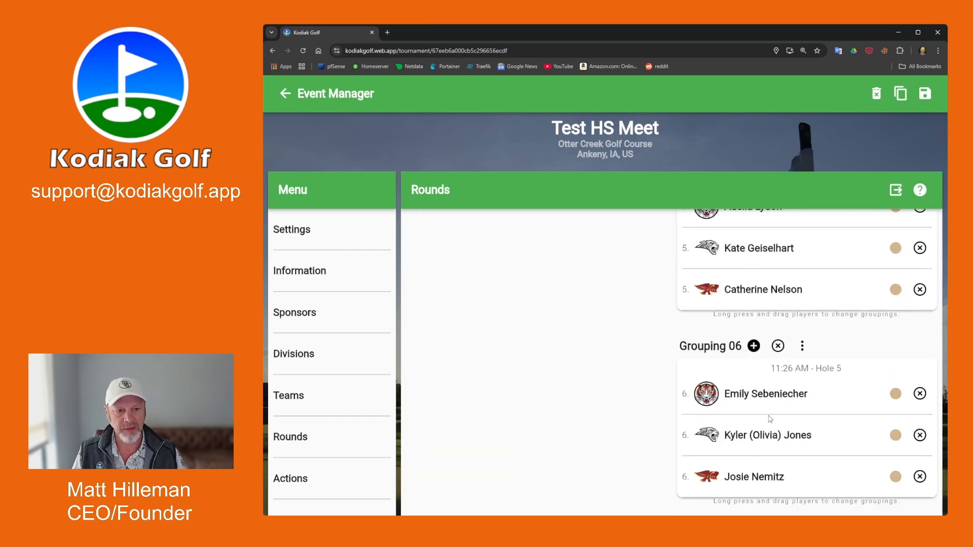
scroll(772, 402, "up", 10)
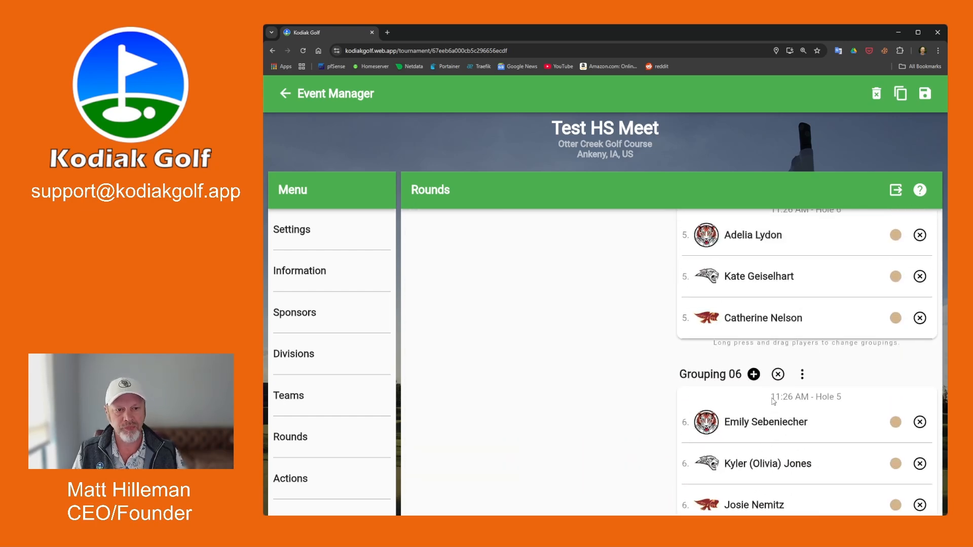
scroll(773, 401, "up", 3)
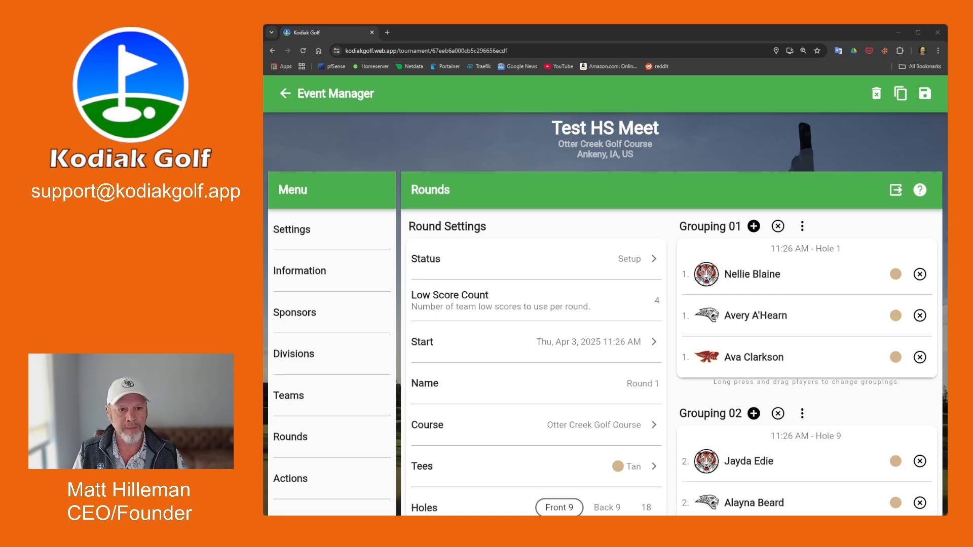
scroll(674, 362, "down", 3)
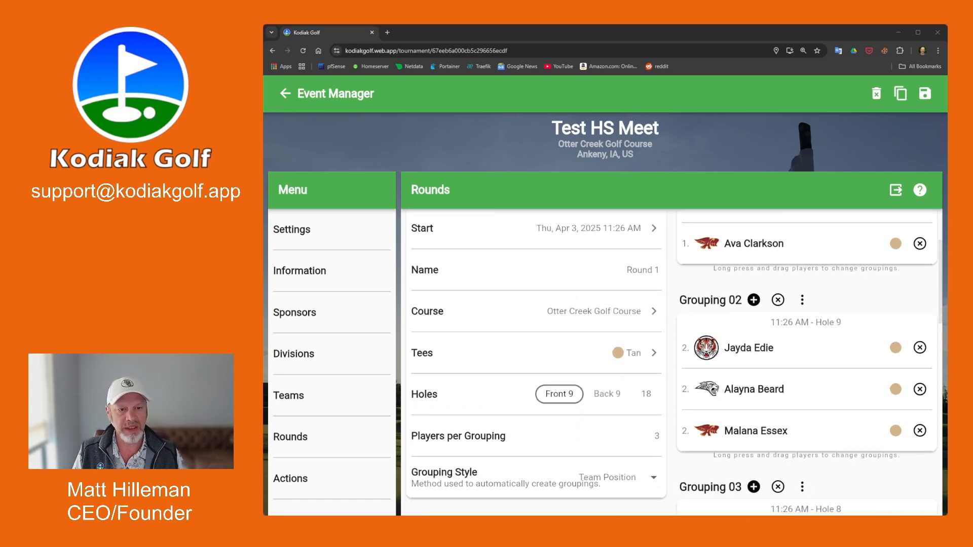
scroll(674, 362, "up", 3)
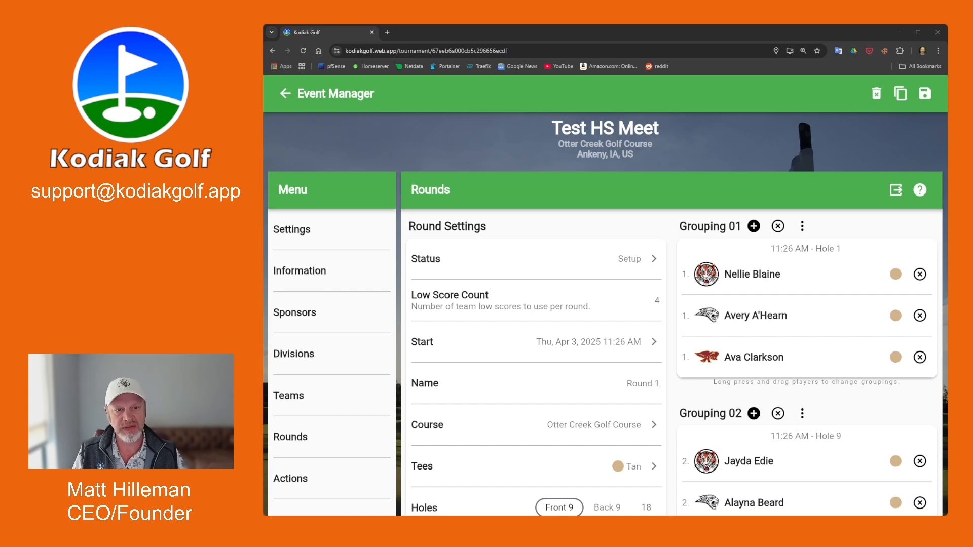
scroll(536, 313, "down", 10)
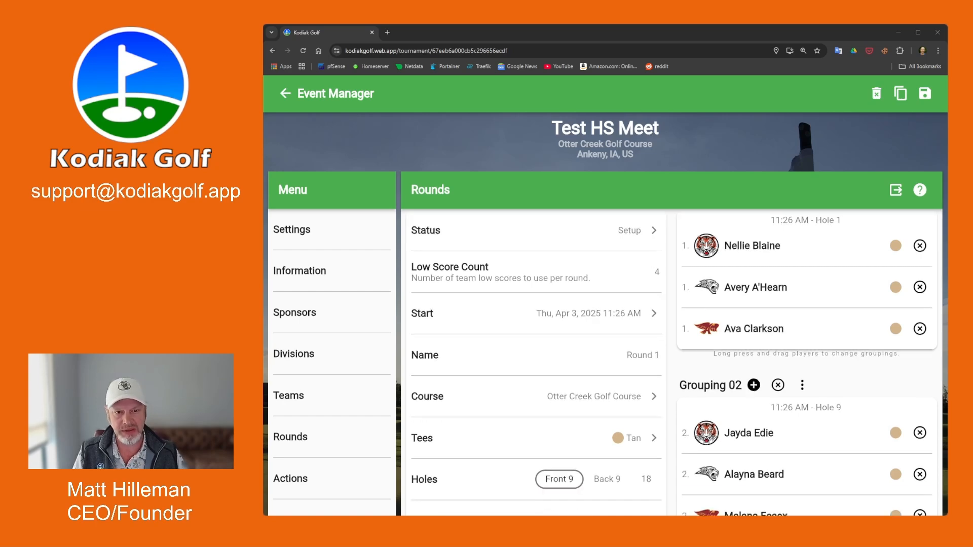
scroll(536, 313, "up", 3)
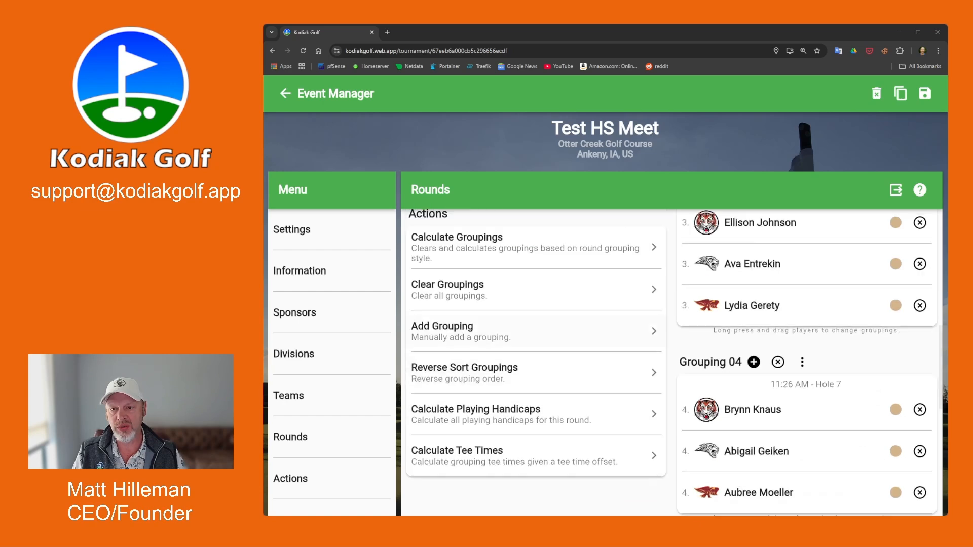
scroll(536, 456, "down", 1)
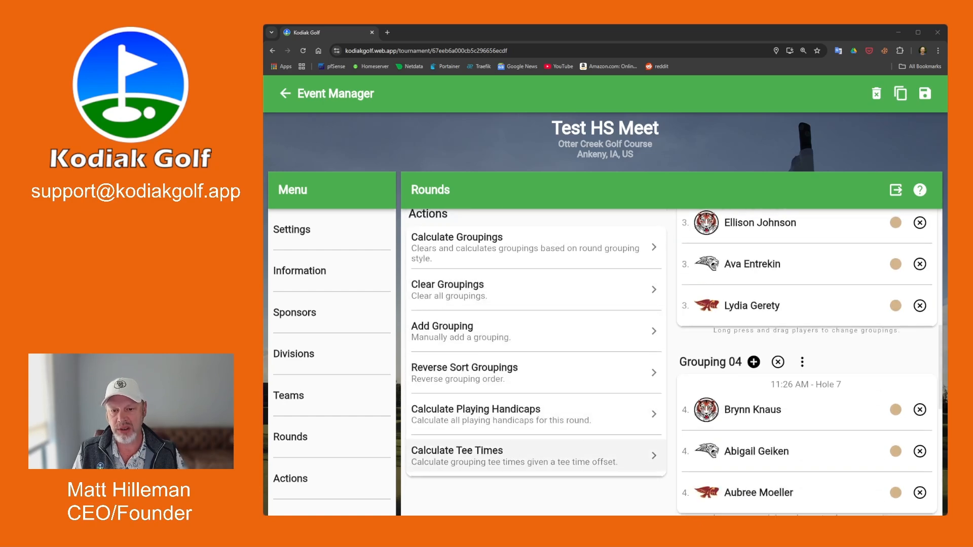
Calculate tee times with a 10-minute offset between groupings.
left_click(499, 461)
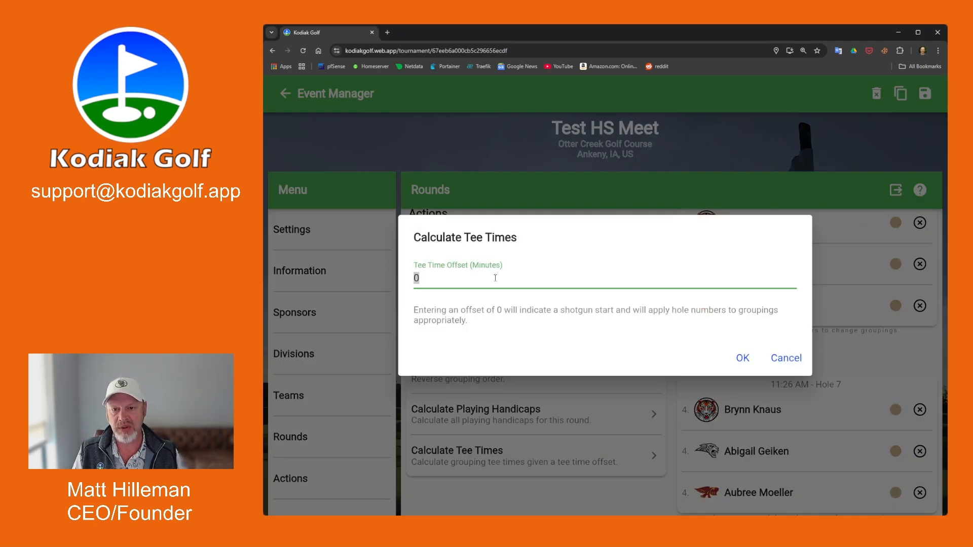
type("10")
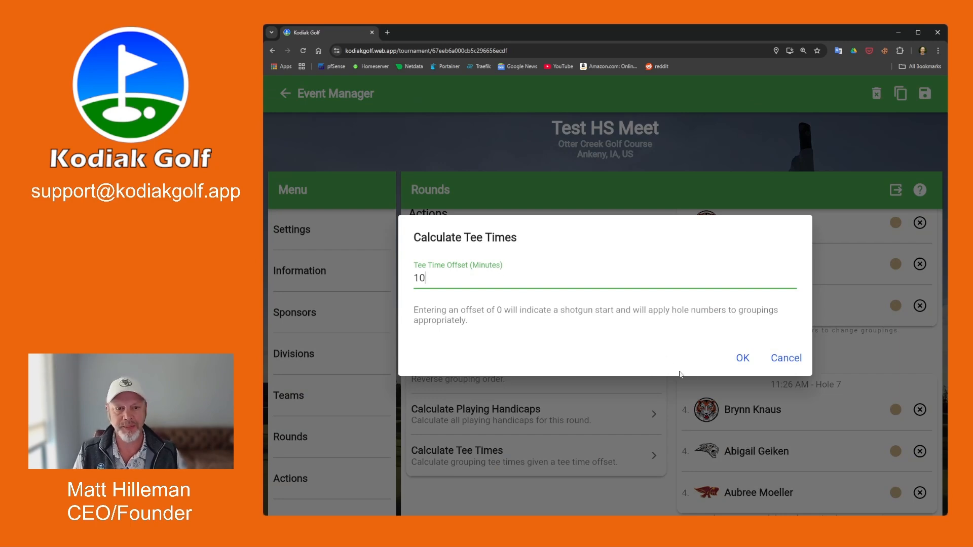
left_click(742, 358)
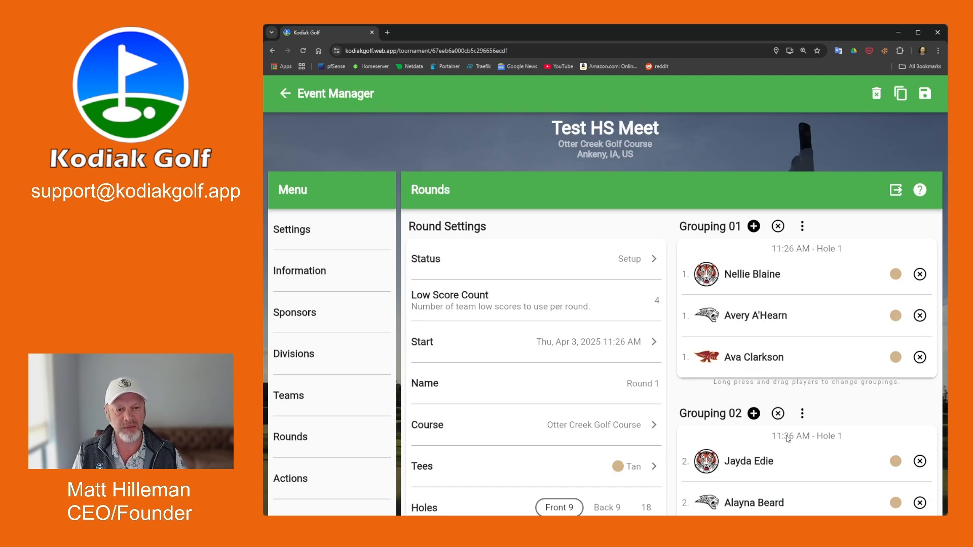
scroll(837, 395, "down", 4)
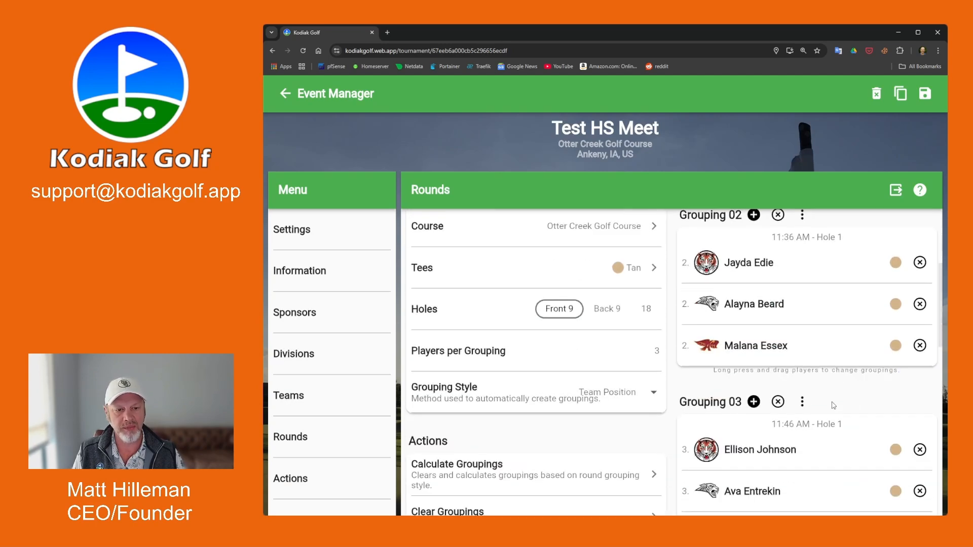
scroll(834, 406, "up", 4)
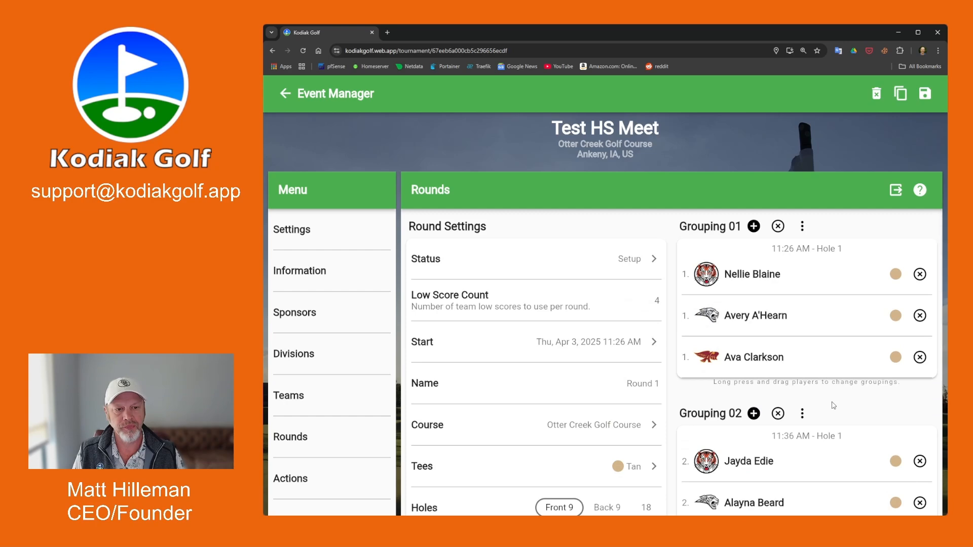
scroll(834, 406, "down", 12)
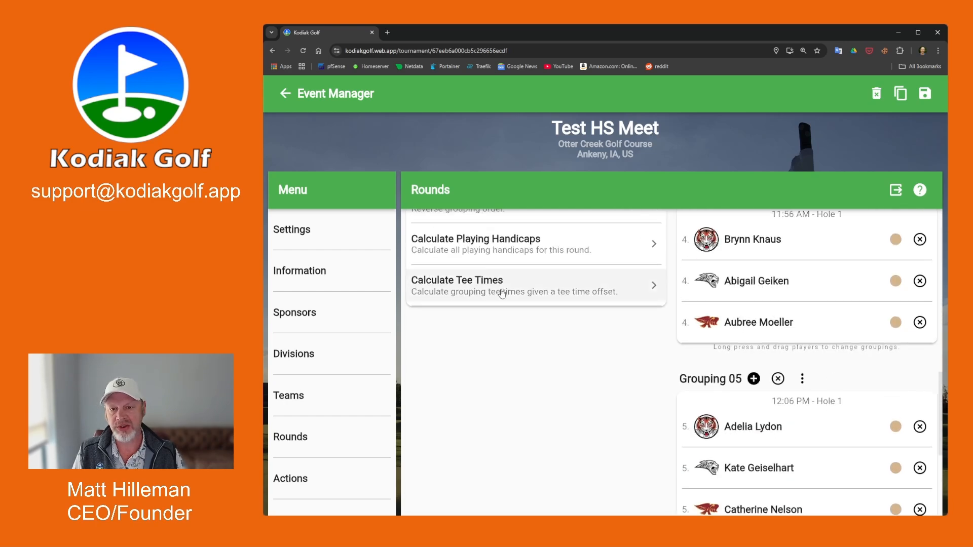
Recalculate tee times with offset 0 so all groupings start at 11:26 AM.
left_click(490, 288)
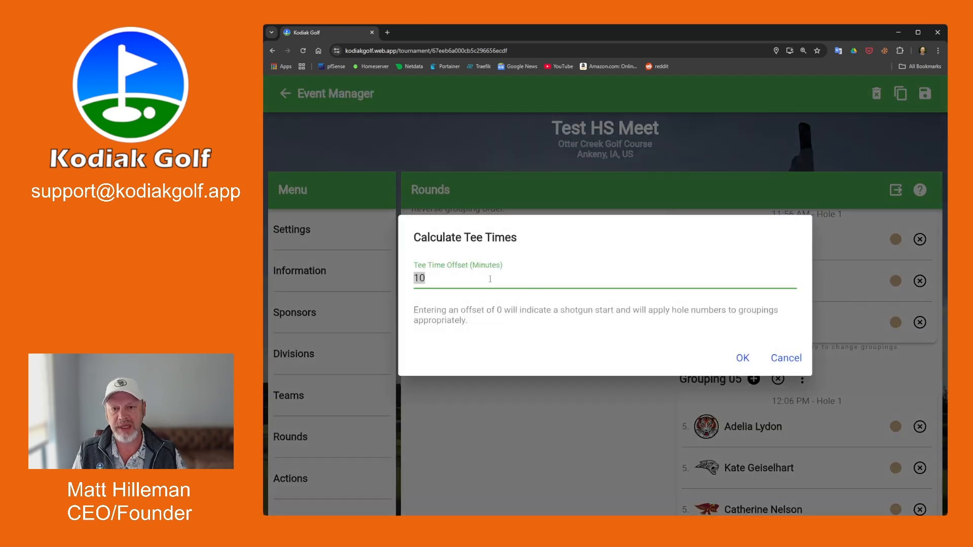
type("0")
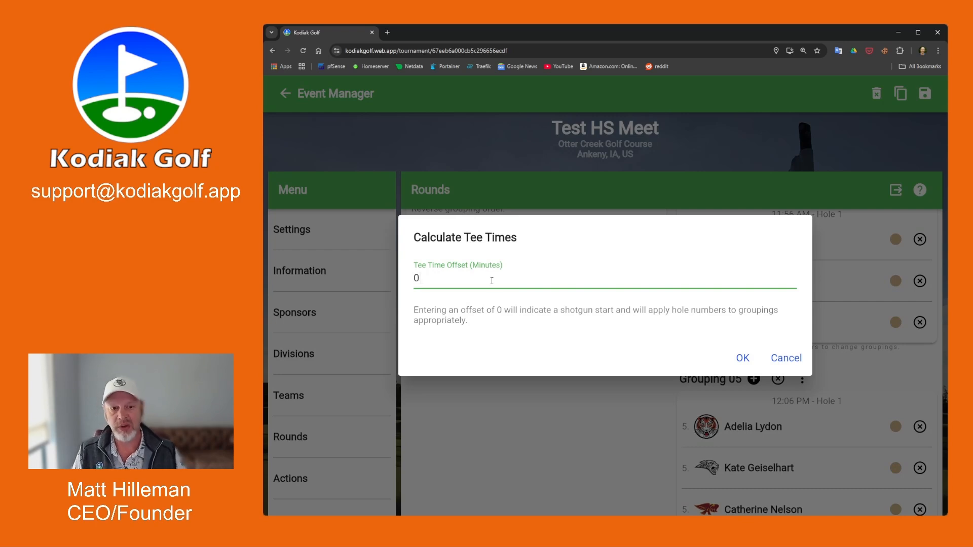
left_click(744, 358)
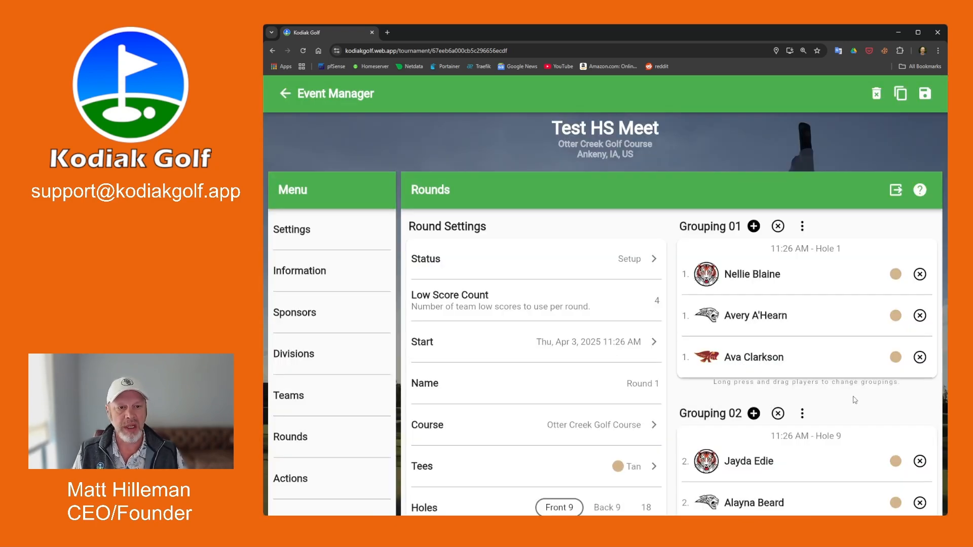
Change Grouping 02's first hole to hole 2 and save.
scroll(838, 390, "down", 2)
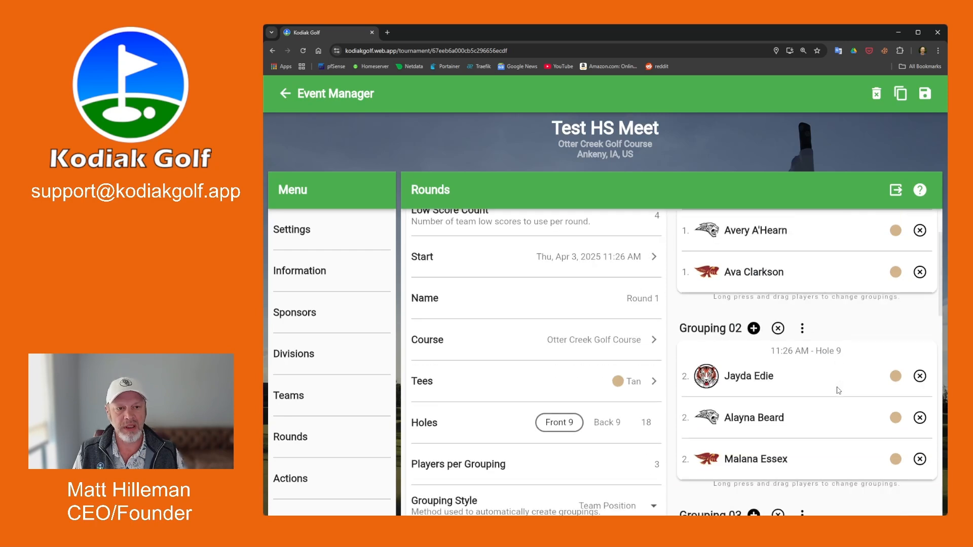
scroll(838, 390, "up", 2)
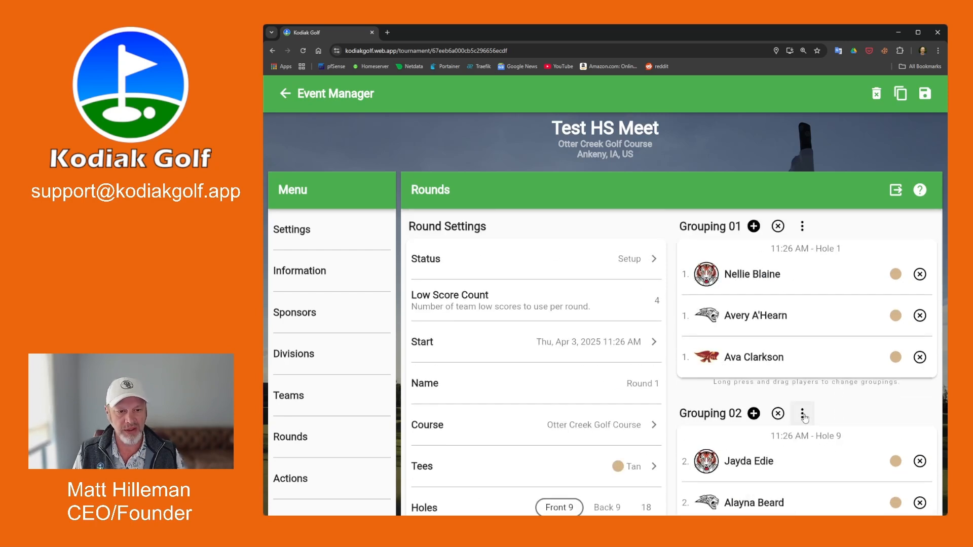
scroll(804, 417, "down", 3)
scroll(803, 401, "up", 3)
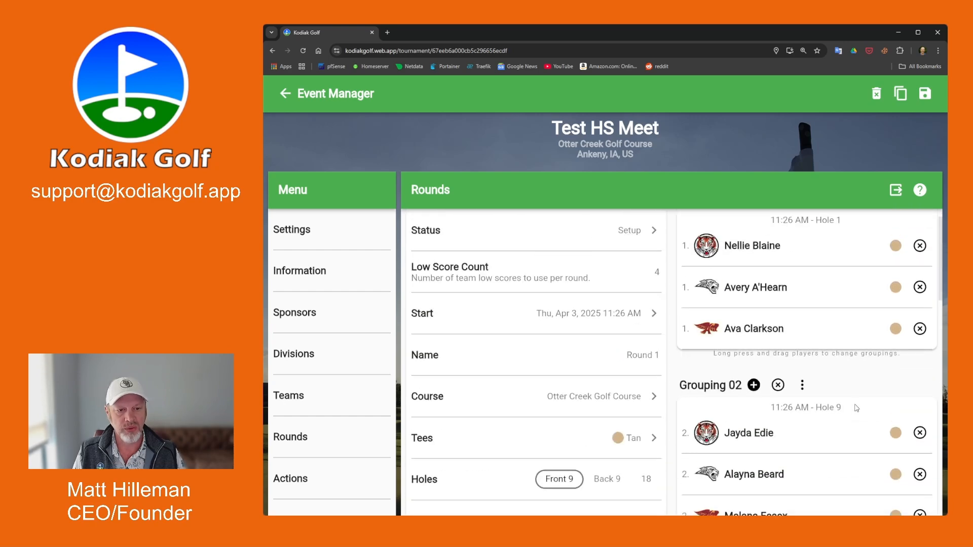
left_click(803, 389)
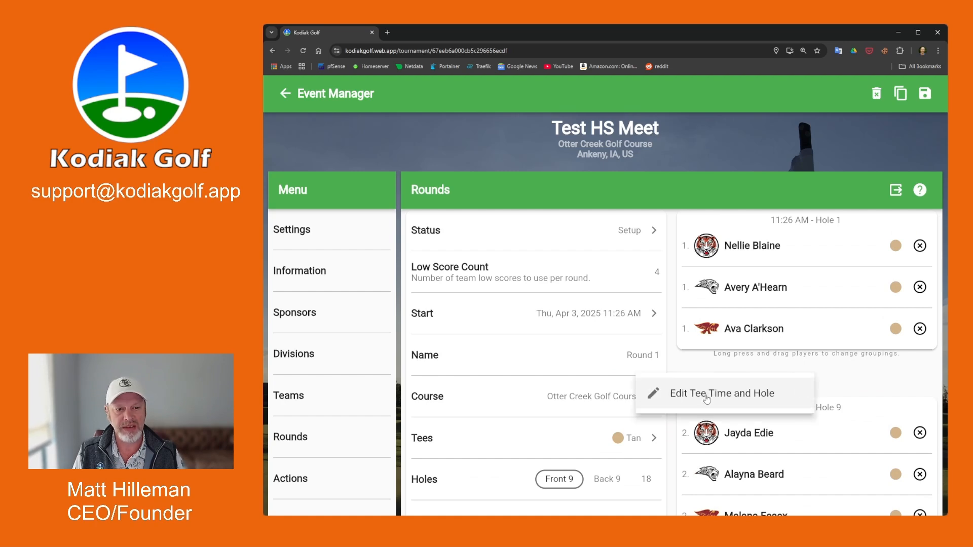
left_click(707, 399)
left_click_drag(608, 250, 789, 250)
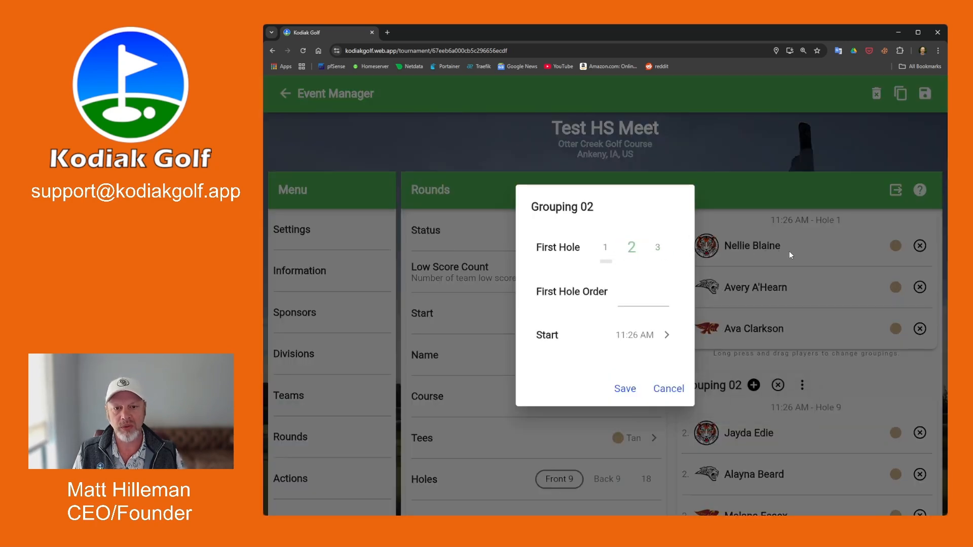
left_click(623, 393)
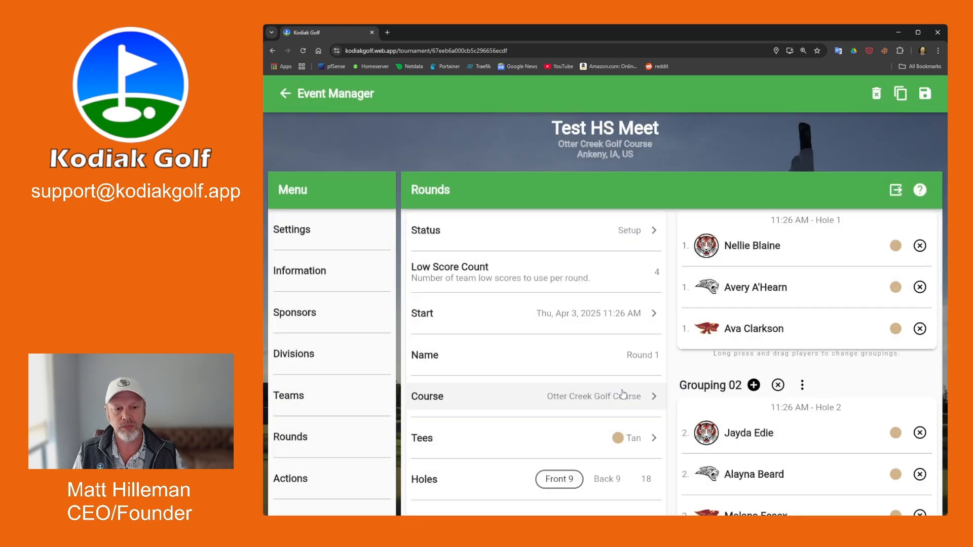
Set Grouping 02 to start on hole 1 with first hole order B.
left_click(802, 386)
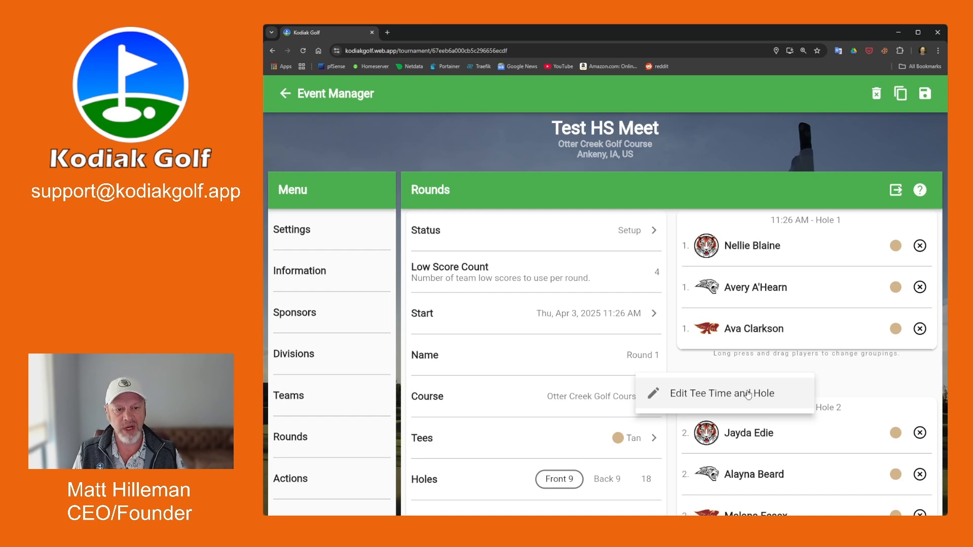
left_click(714, 395)
left_click(615, 253)
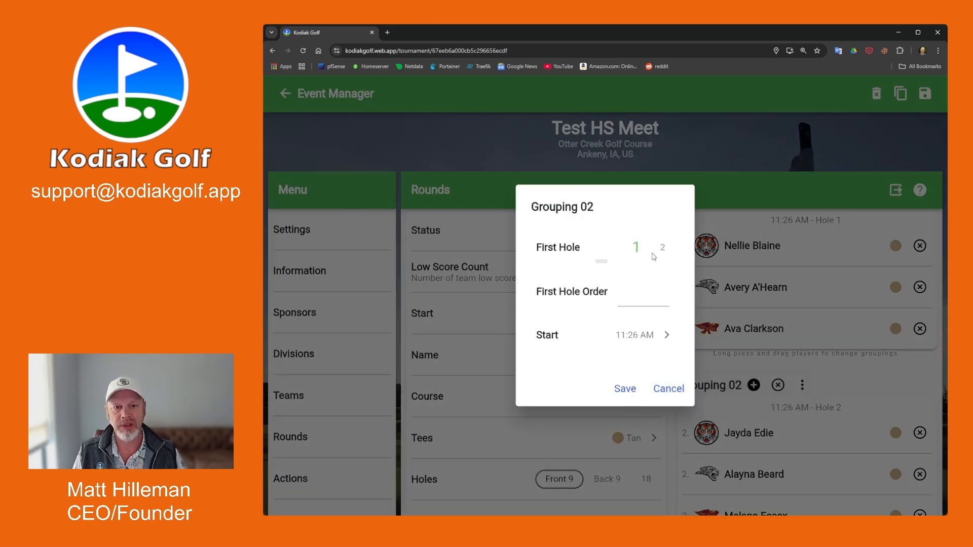
left_click(644, 303)
type("B")
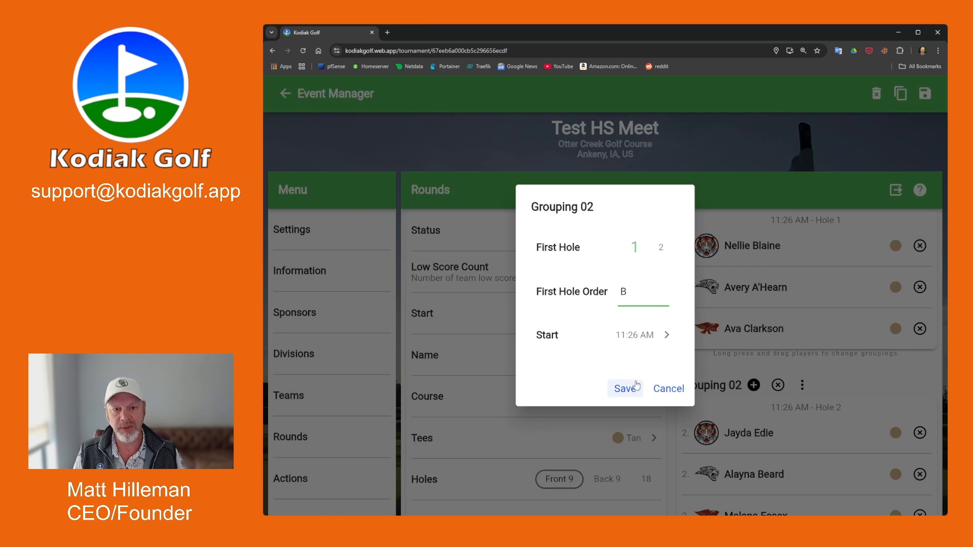
left_click(633, 389)
Set Grouping 01's first hole order to A on hole 1.
scroll(826, 276, "up", 1)
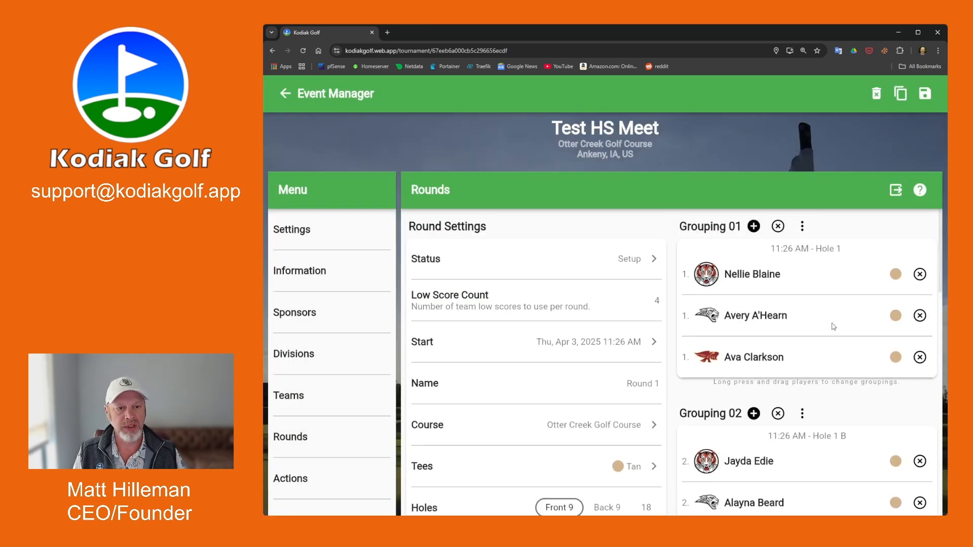
left_click(802, 225)
left_click(722, 235)
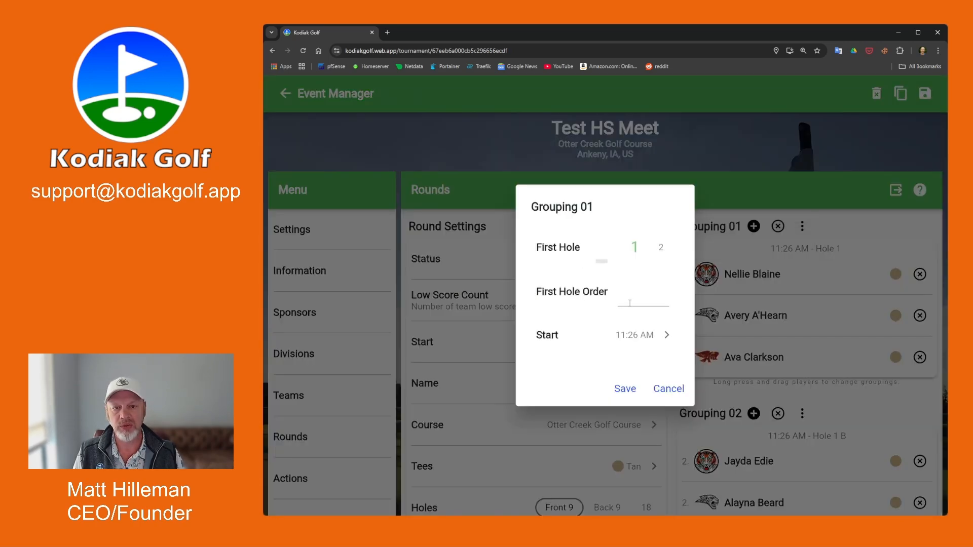
left_click(641, 300)
type("A")
left_click(628, 388)
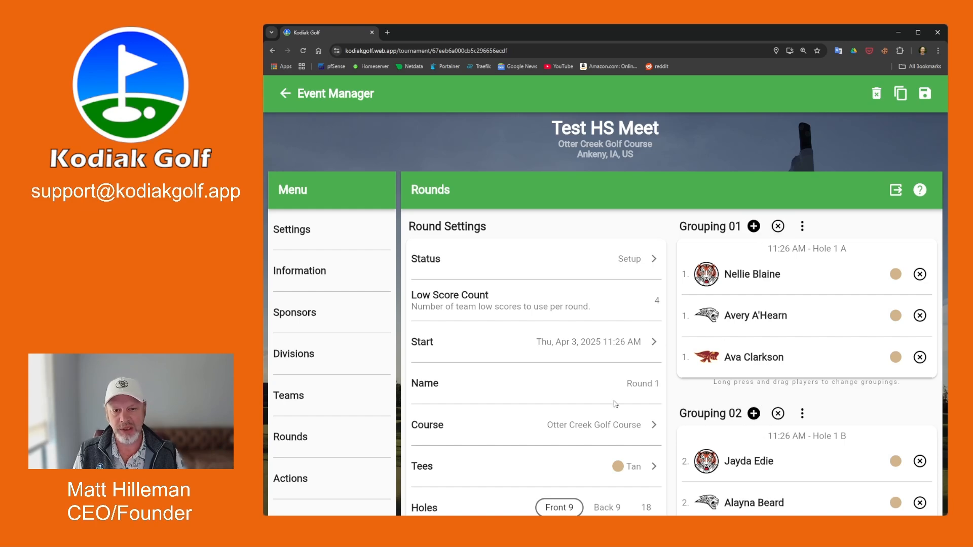
scroll(456, 388, "down", 8)
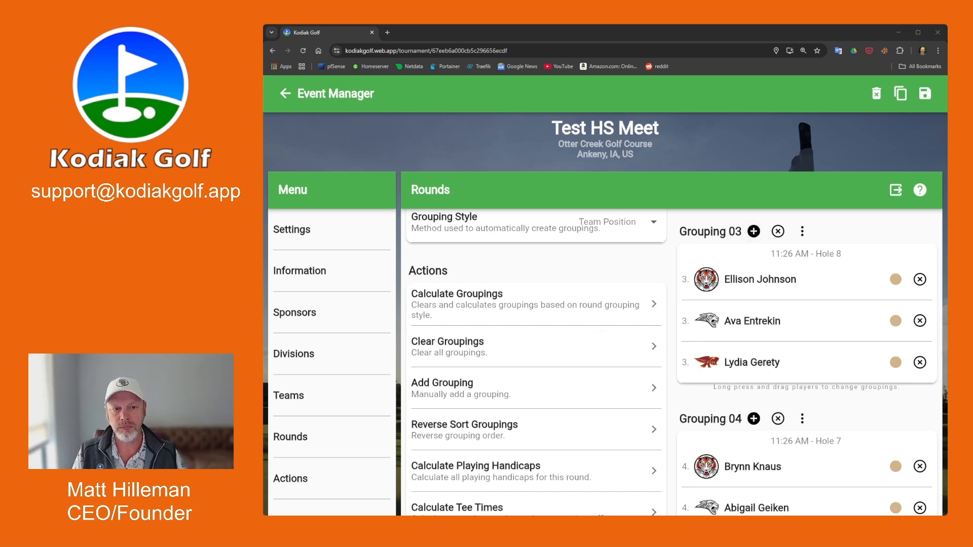
scroll(602, 303, "up", 8)
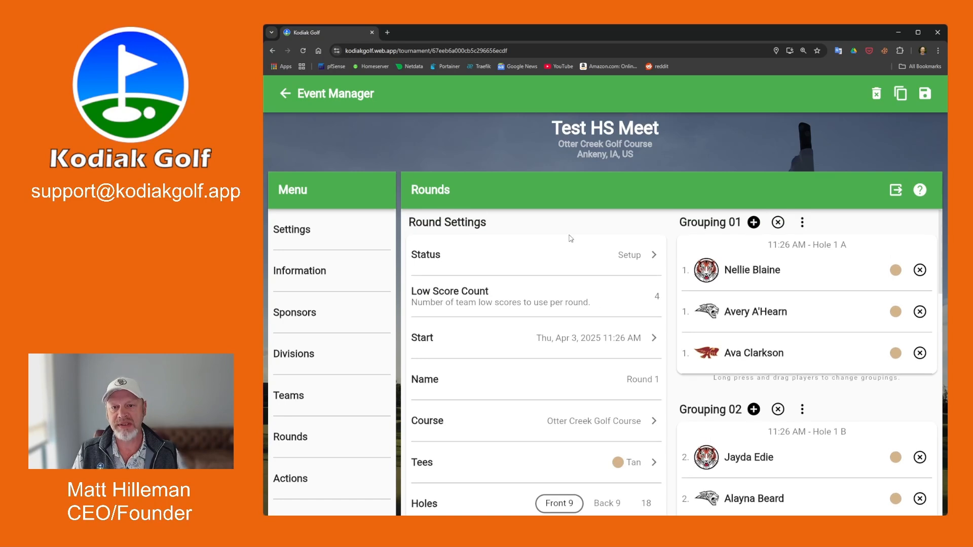
scroll(573, 245, "up", 1)
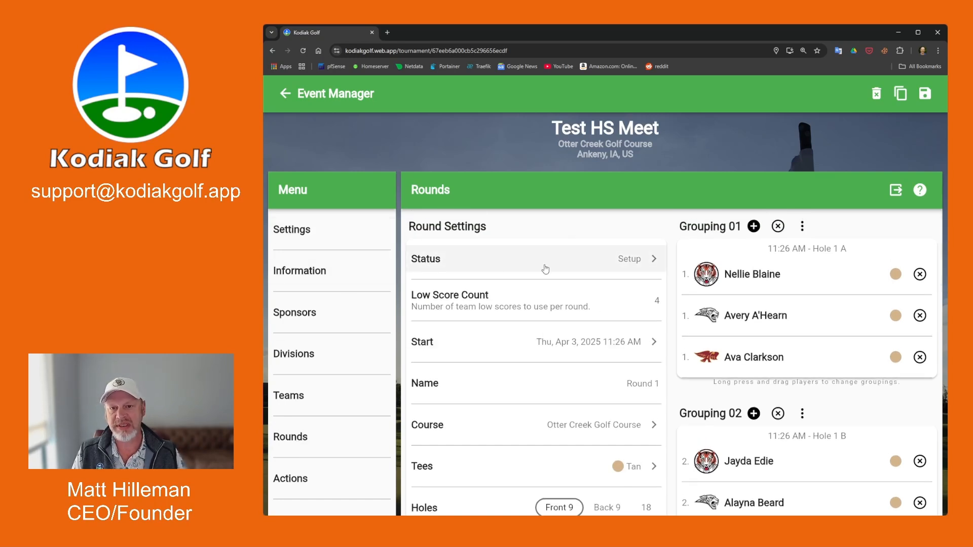
Switch Round 1's status to Active in the Change Status dialog.
left_click(623, 263)
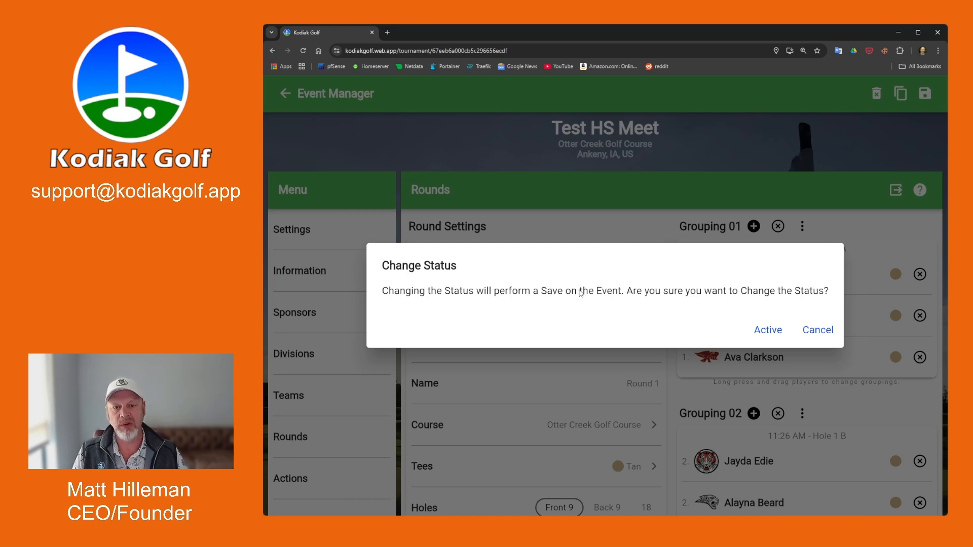
left_click(773, 335)
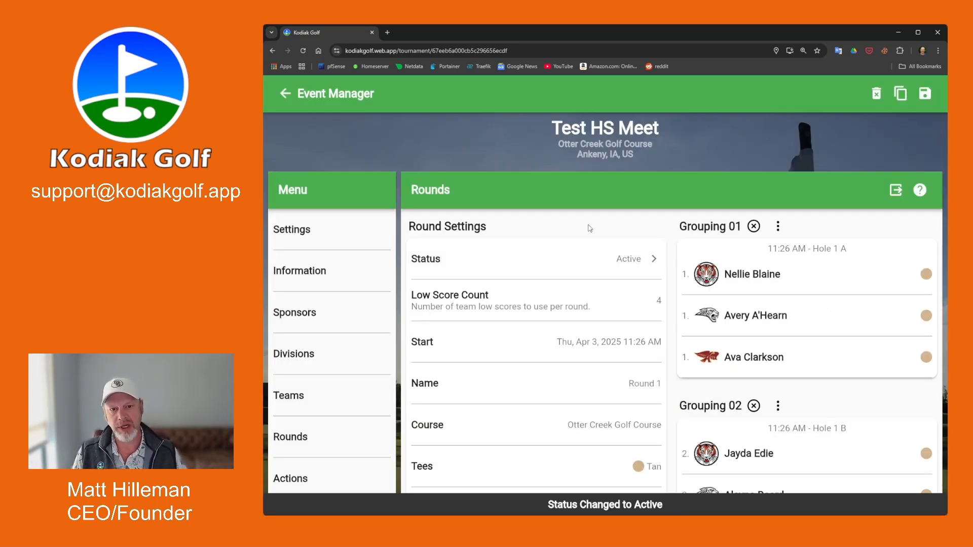
Return to Test HS Meet's Event Results and scroll through the team and individual leaderboards.
left_click(284, 95)
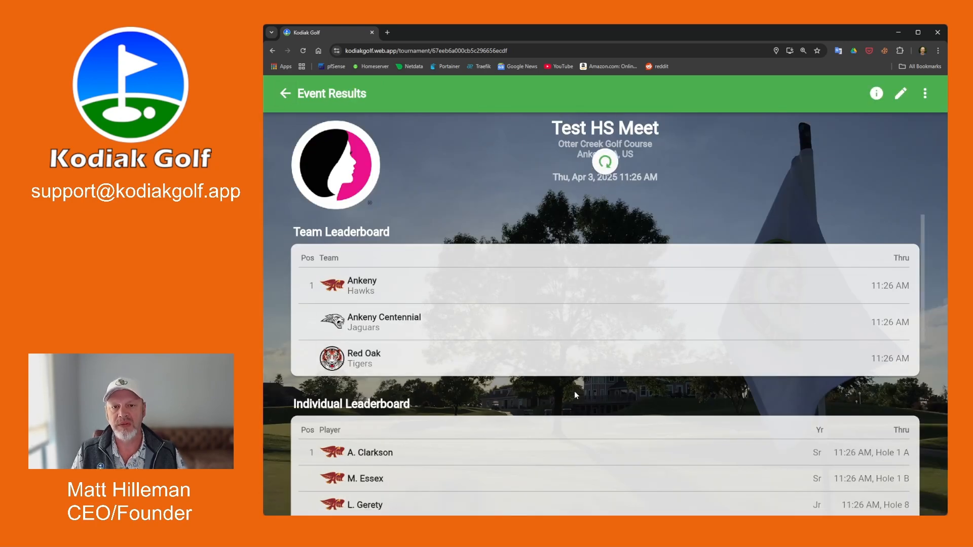
scroll(623, 239, "down", 3)
scroll(630, 212, "up", 3)
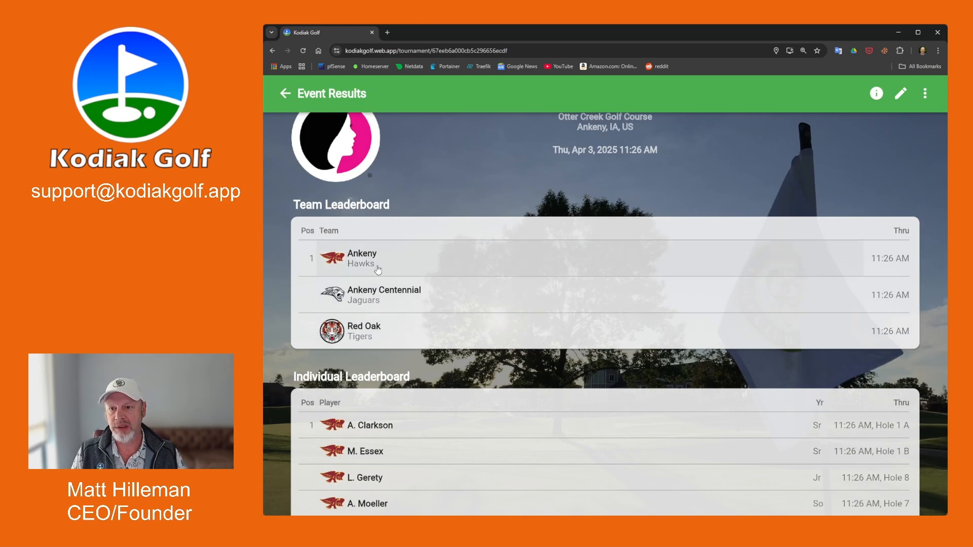
scroll(578, 395, "down", 4)
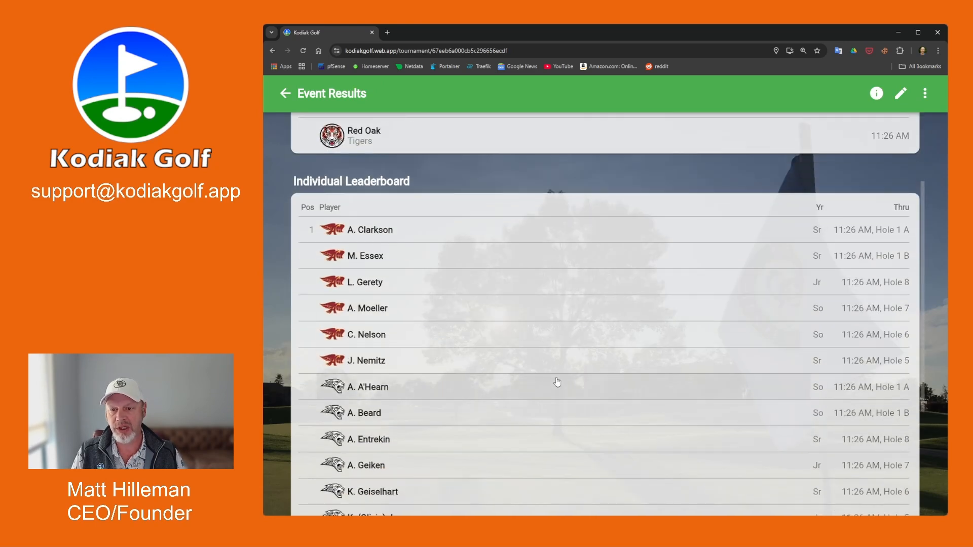
scroll(538, 185, "up", 3)
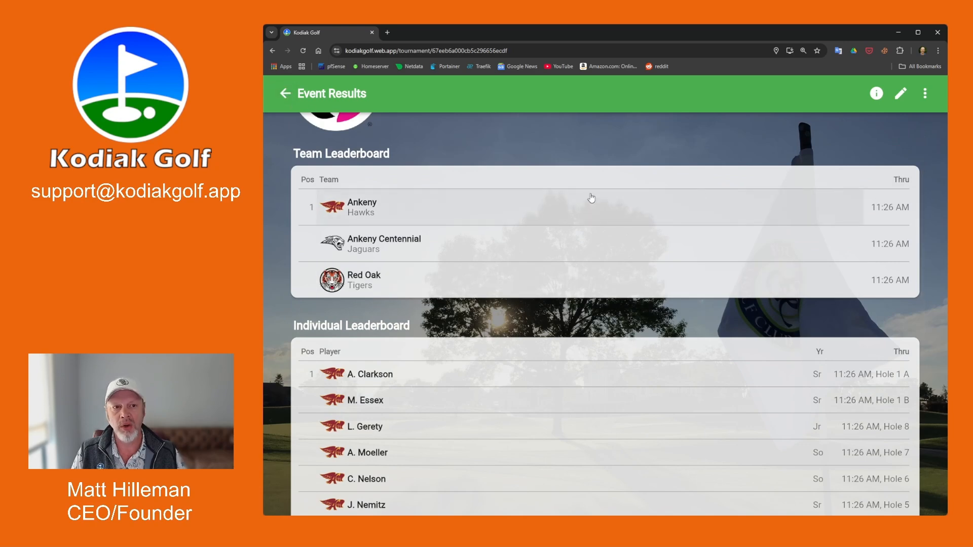
Open the top Ankeny player's scorecard, decline Start Scoring, and go back to the rounds list.
left_click(387, 381)
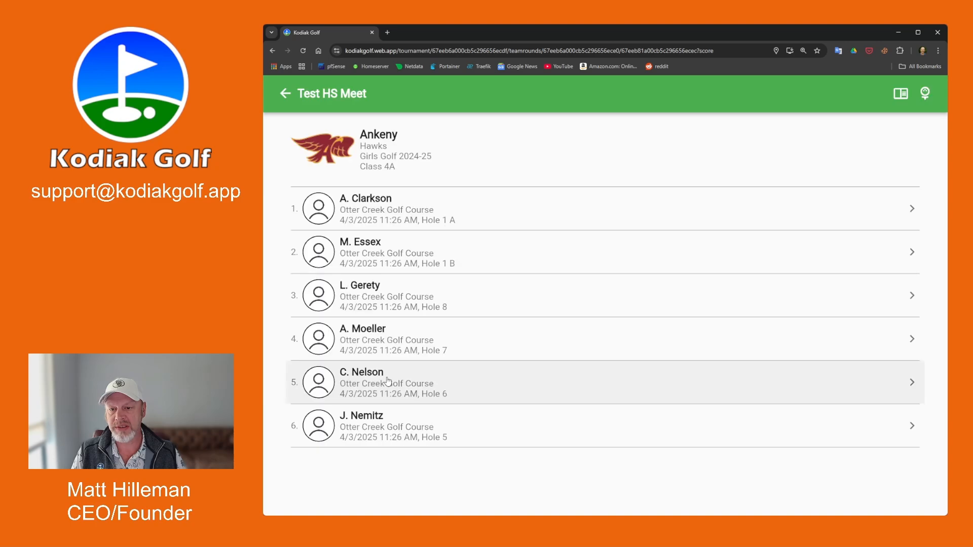
left_click(377, 207)
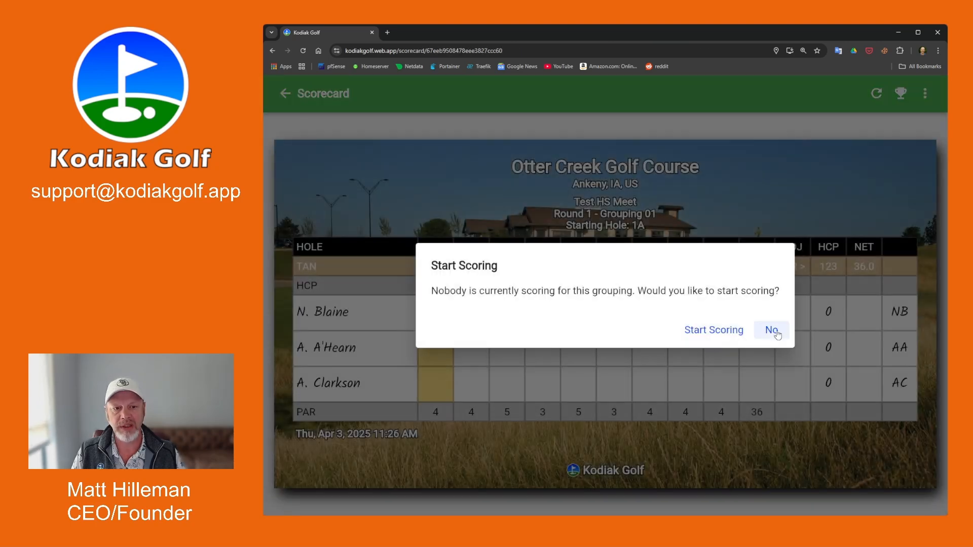
left_click(777, 333)
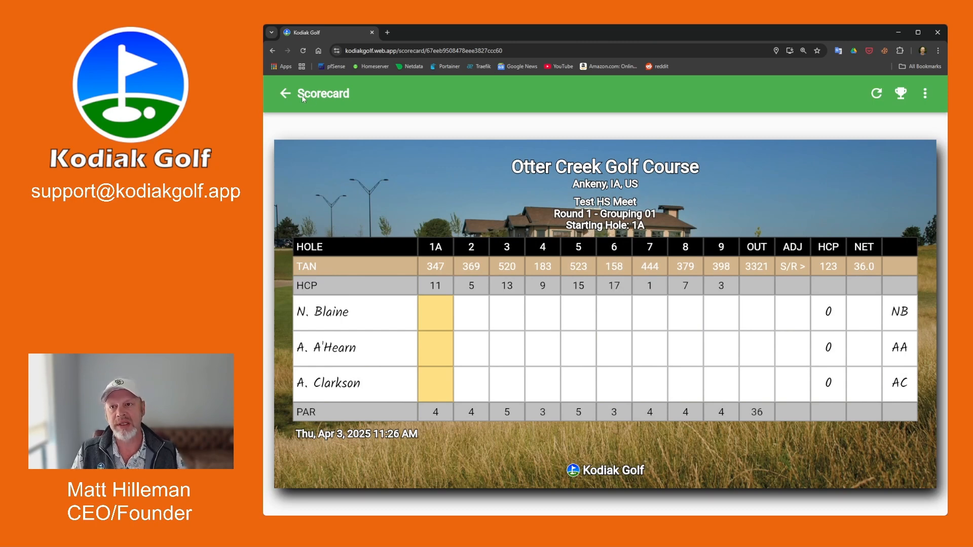
left_click(286, 95)
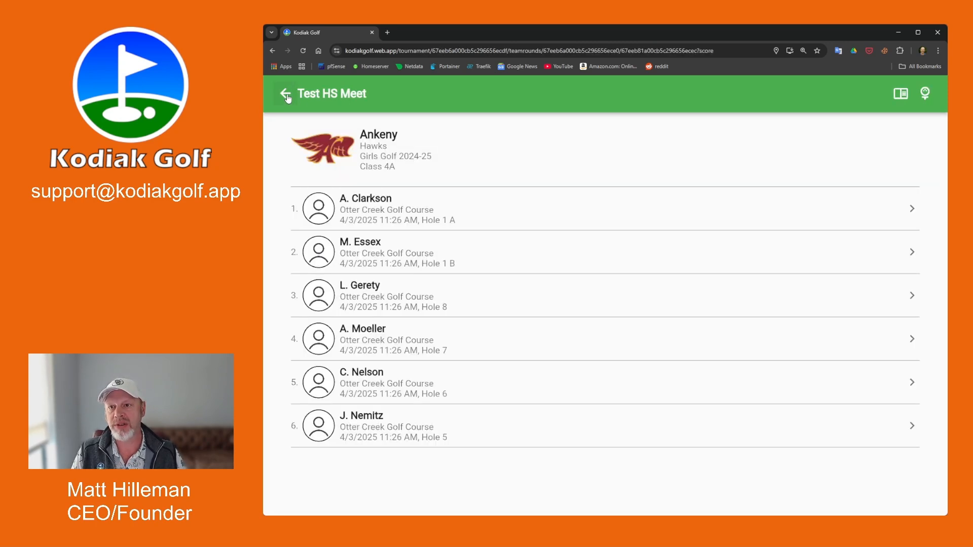
left_click(286, 95)
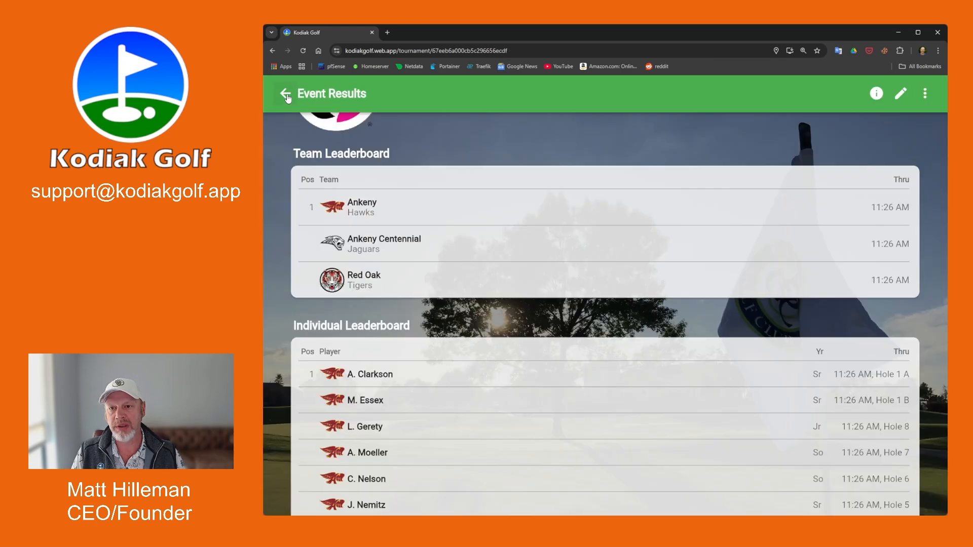
left_click(285, 95)
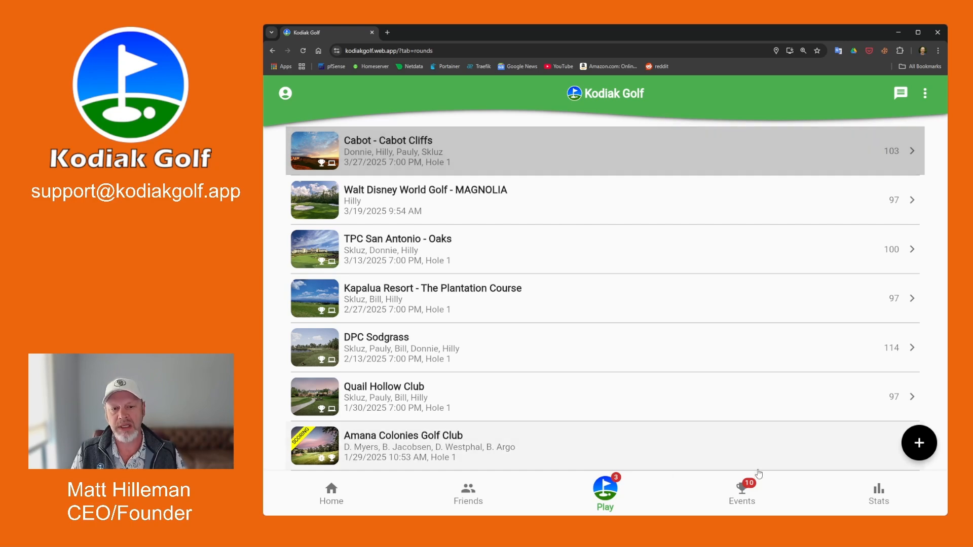
Reopen the Ankeny scorecard without scoring, then edit Test HS Meet in the Event Manager.
left_click(741, 494)
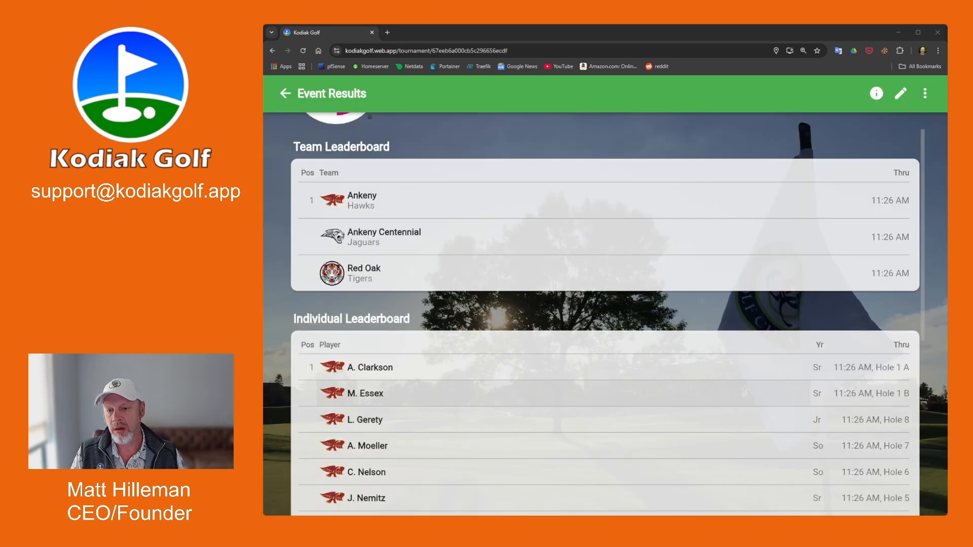
scroll(374, 361, "down", 1)
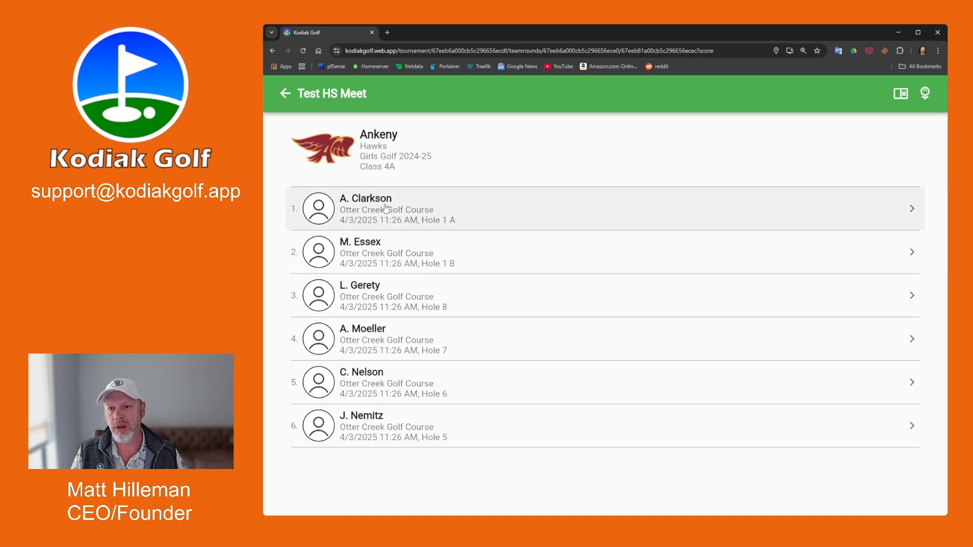
left_click(385, 207)
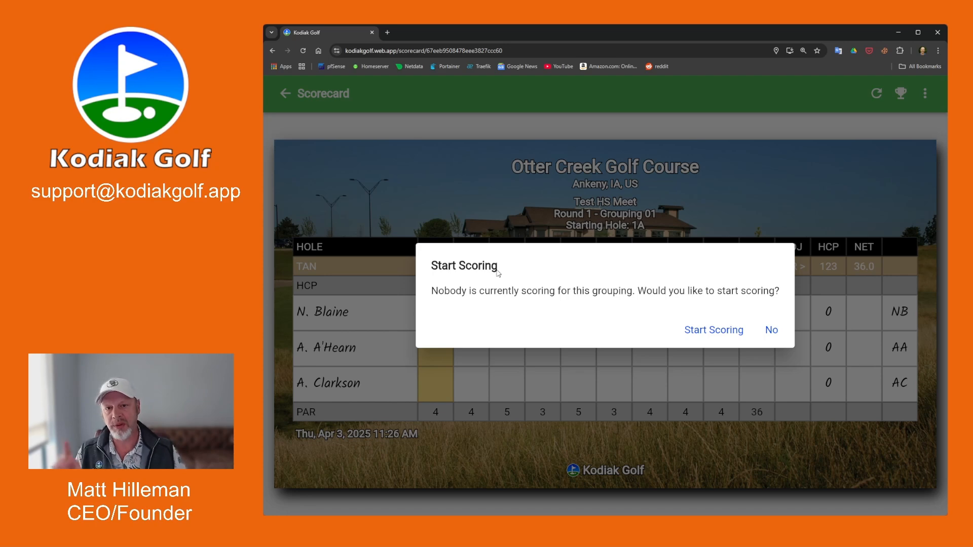
left_click(771, 331)
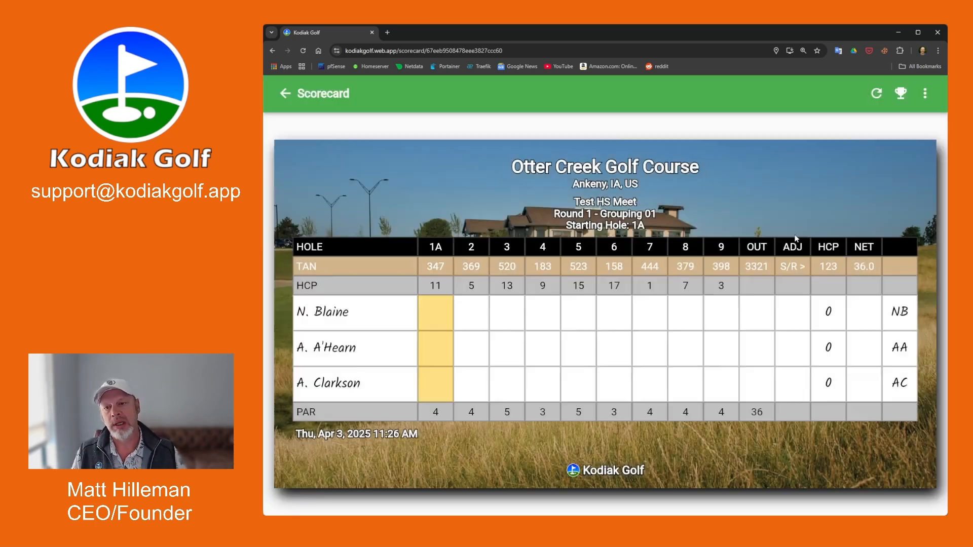
left_click(286, 94)
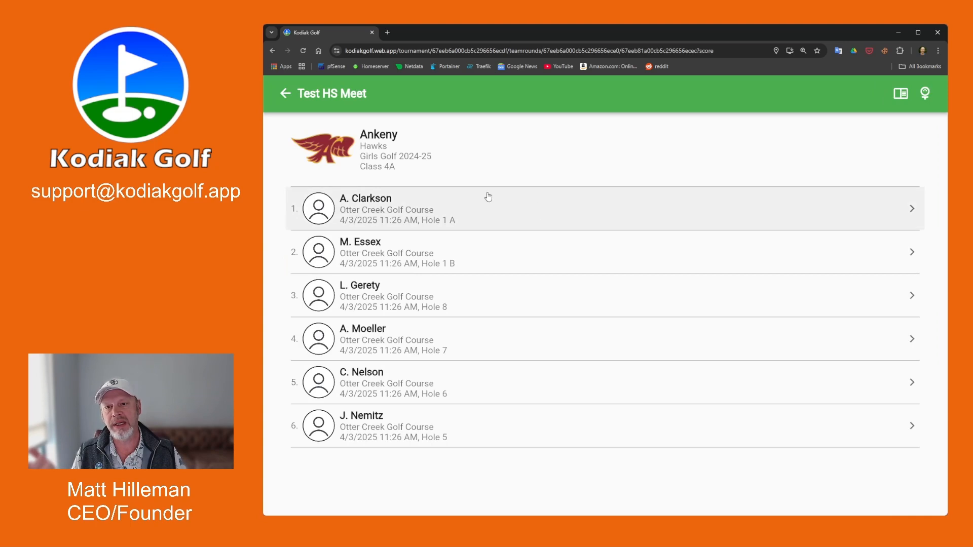
left_click(285, 94)
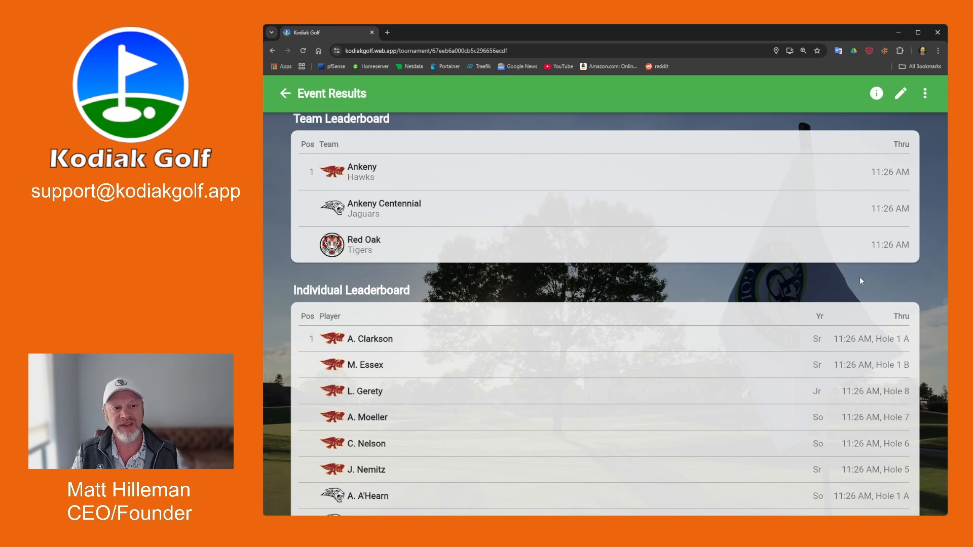
left_click(900, 97)
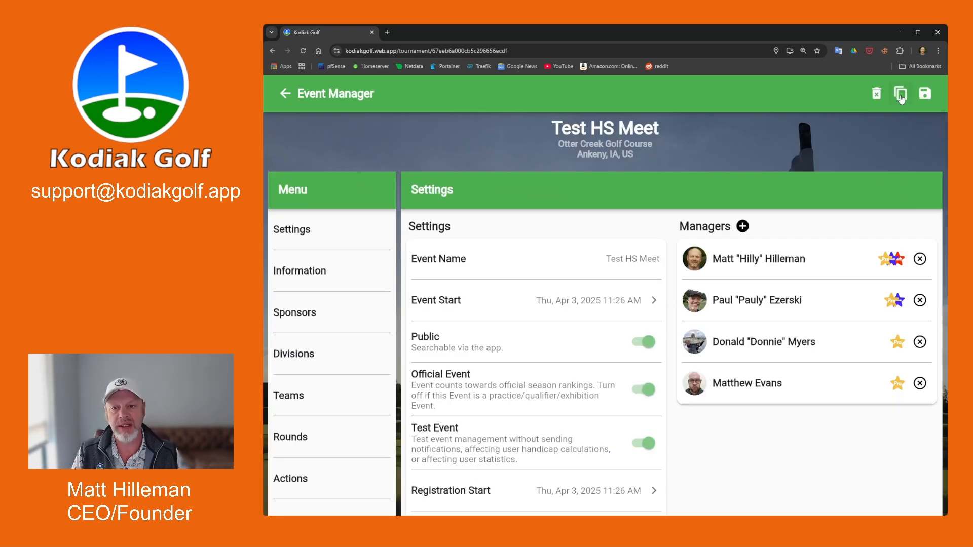
Show the meet's Rounds page with its groupings in the Event Manager.
left_click(320, 442)
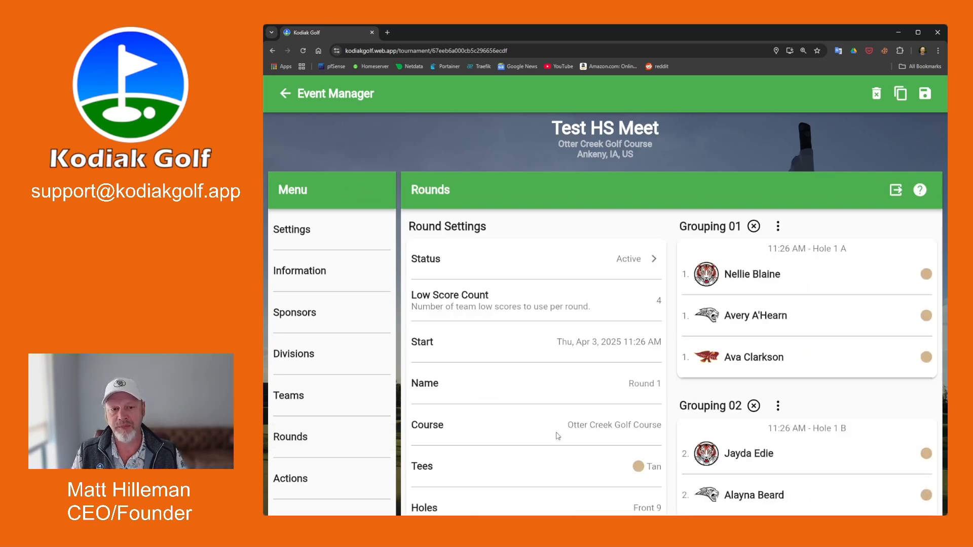
scroll(834, 344, "down", 2)
scroll(831, 344, "up", 2)
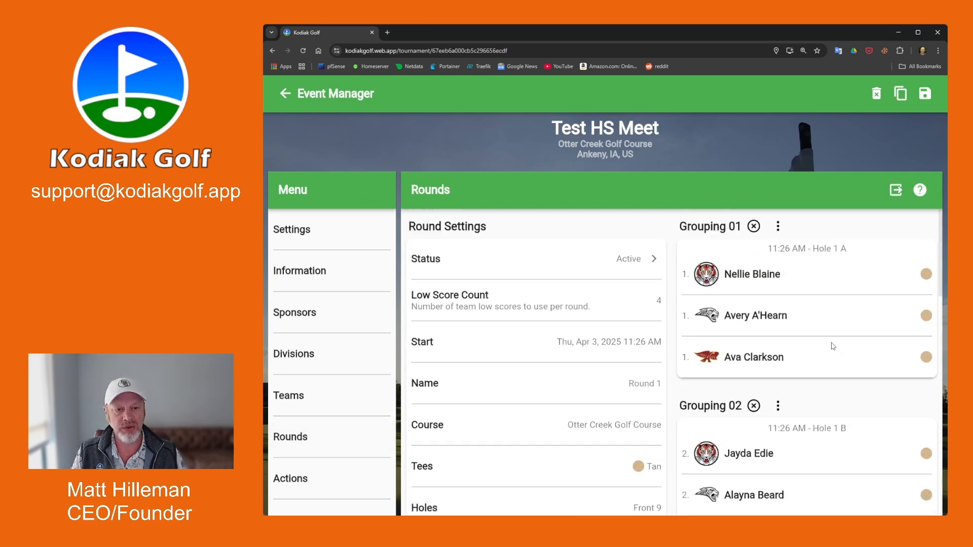
Start keeping score for Grouping 01 from its options menu, reaching the Hole 1 entry screen.
left_click(778, 227)
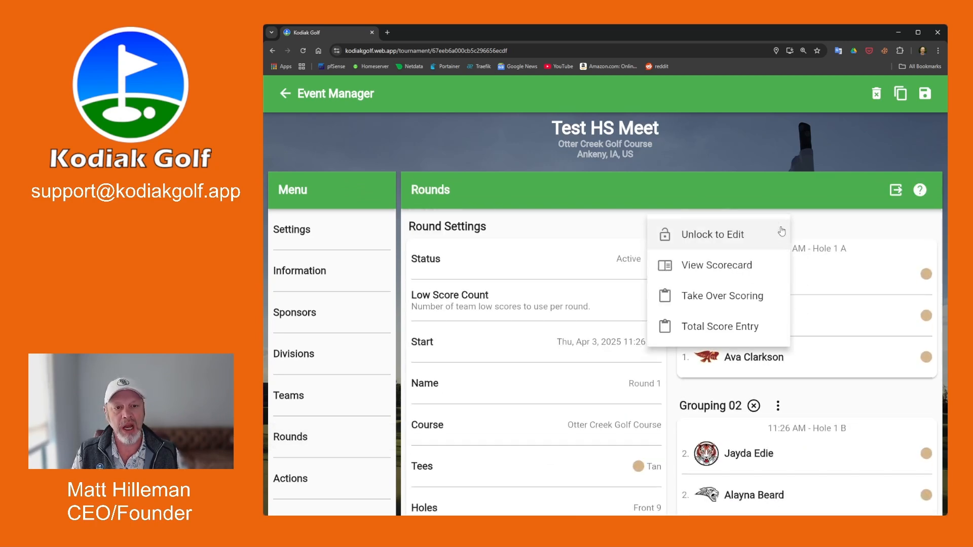
left_click(841, 226)
scroll(836, 284, "down", 1)
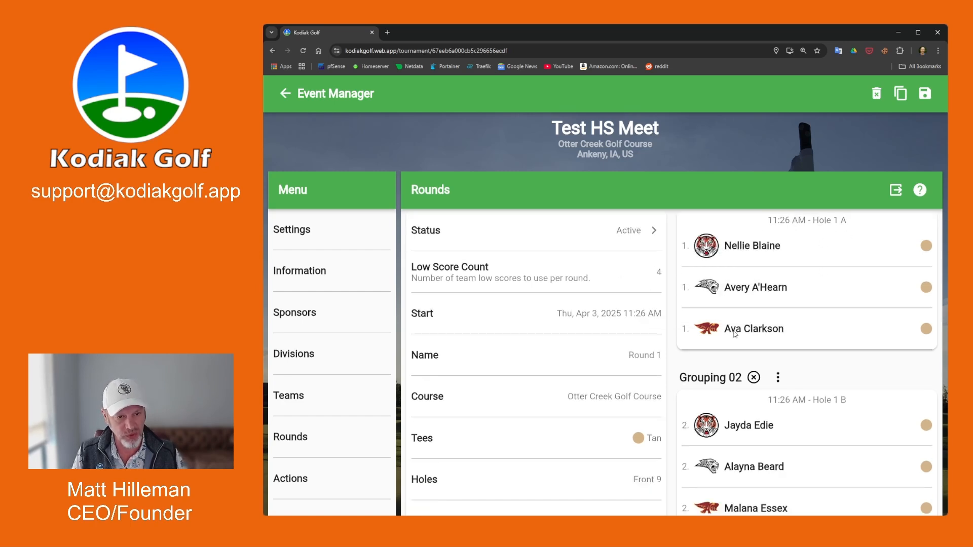
scroll(798, 294, "up", 1)
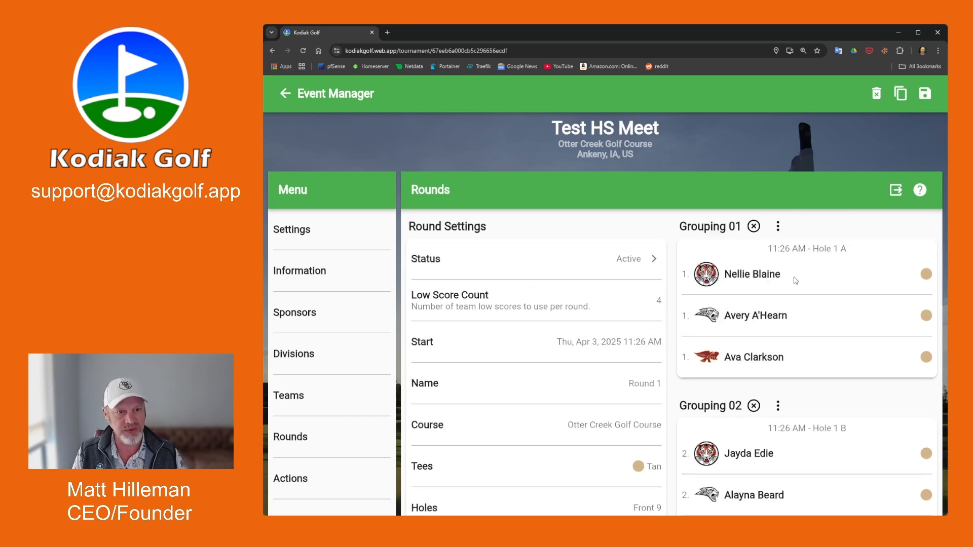
left_click(778, 229)
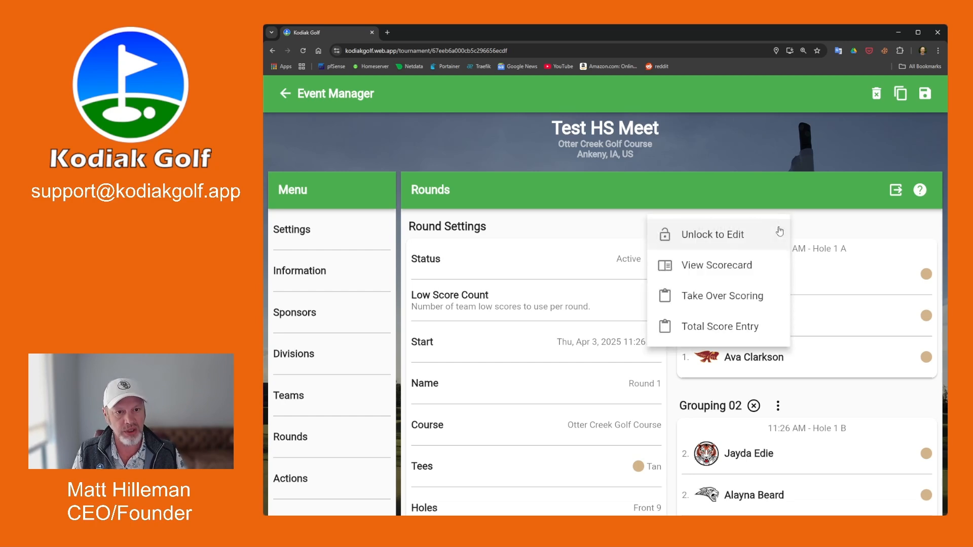
left_click(876, 229)
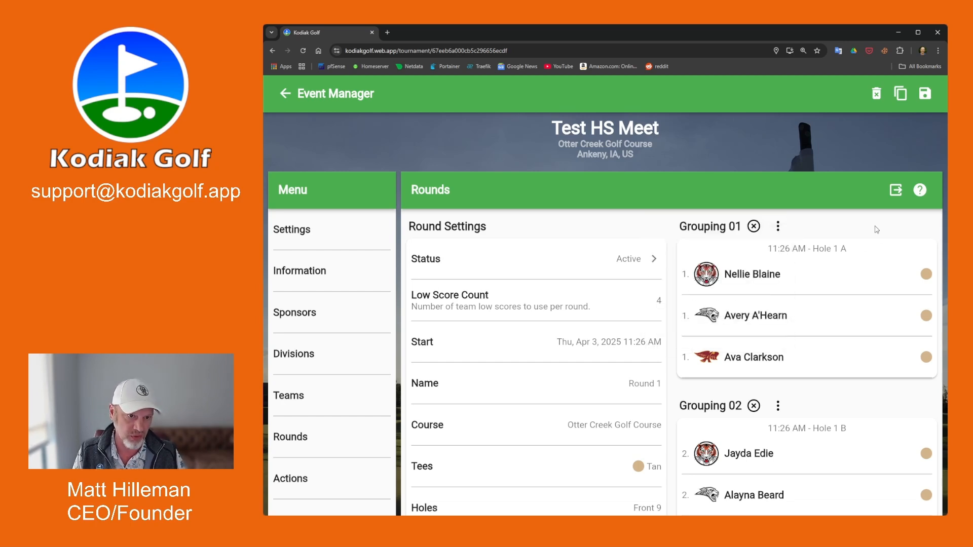
left_click(779, 228)
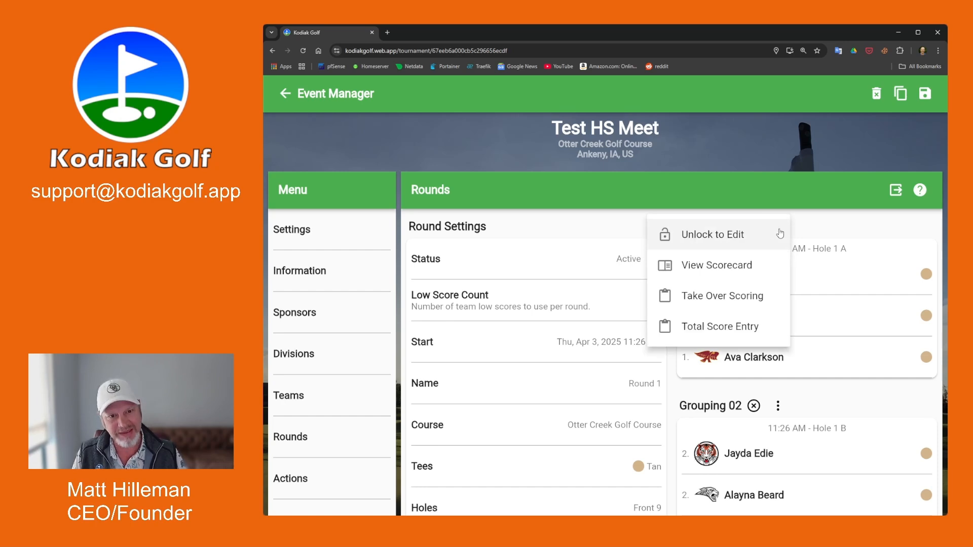
left_click(757, 298)
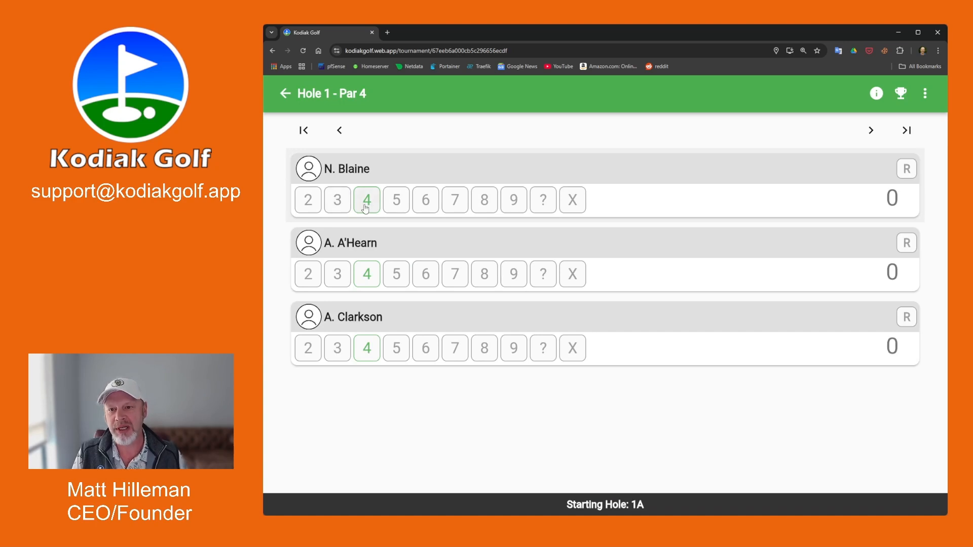
left_click(365, 205)
left_click(396, 275)
left_click(401, 357)
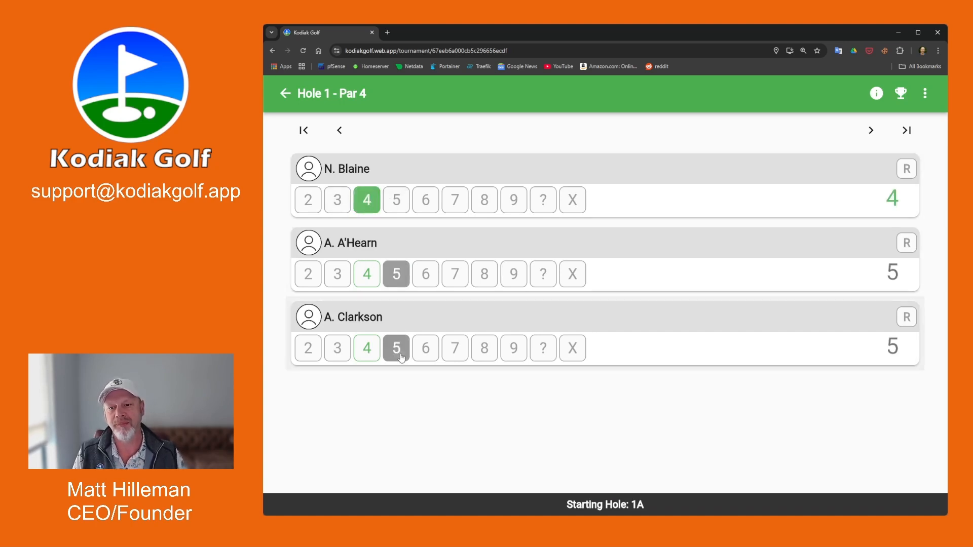
left_click(870, 131)
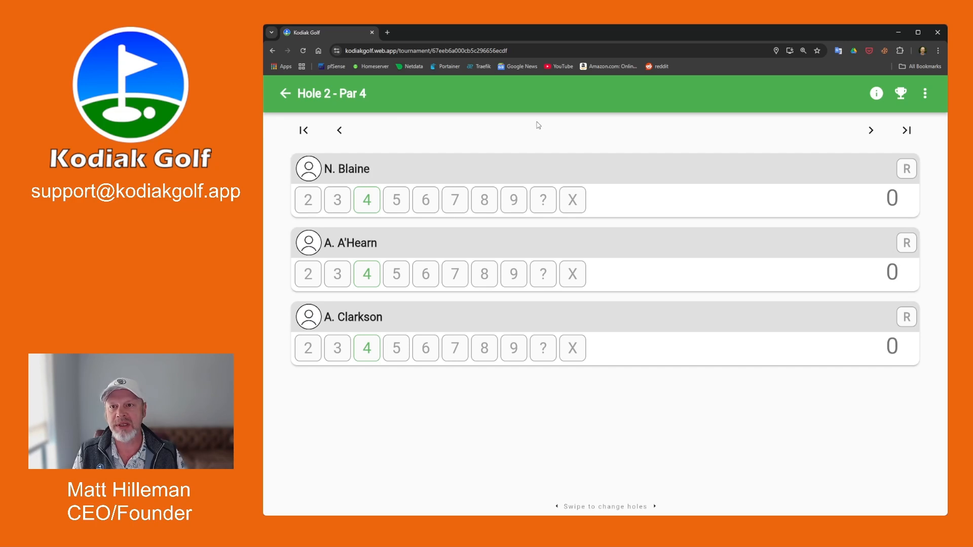
left_click(925, 93)
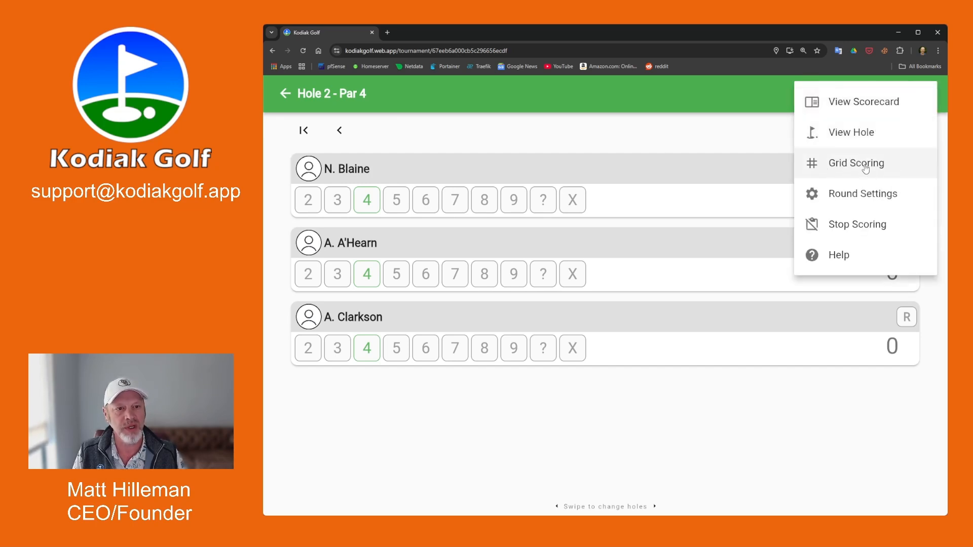
left_click(841, 169)
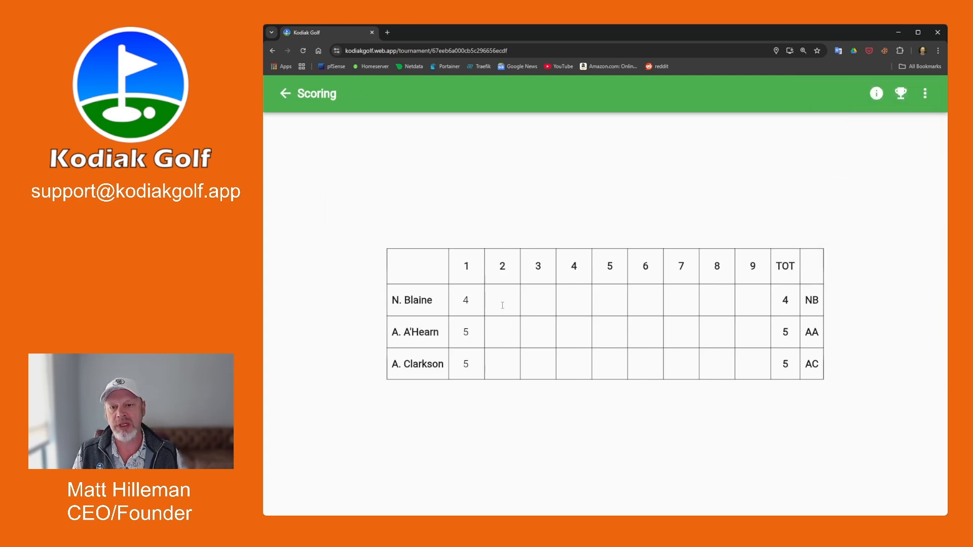
type("4")
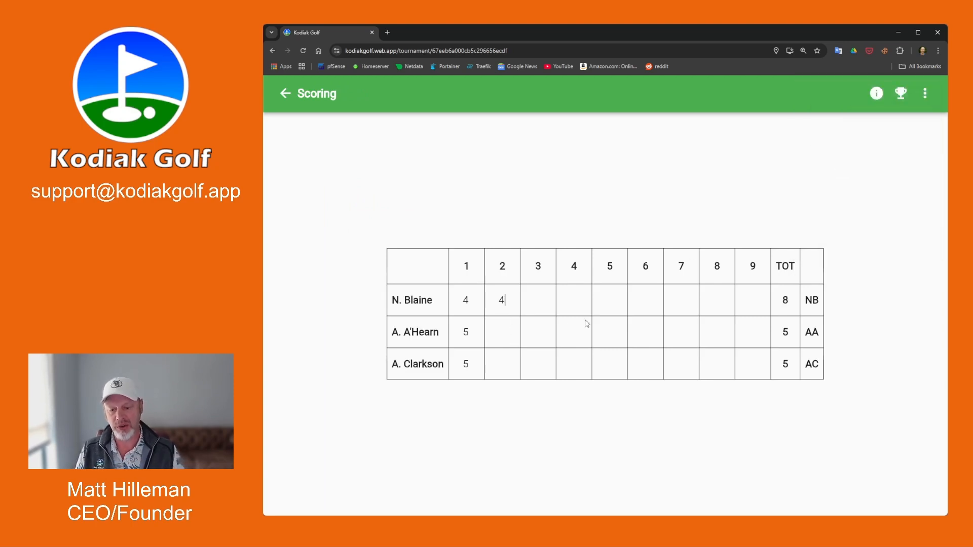
key("Tab")
type("5")
key("Tab")
type("34")
key("BackSpace")
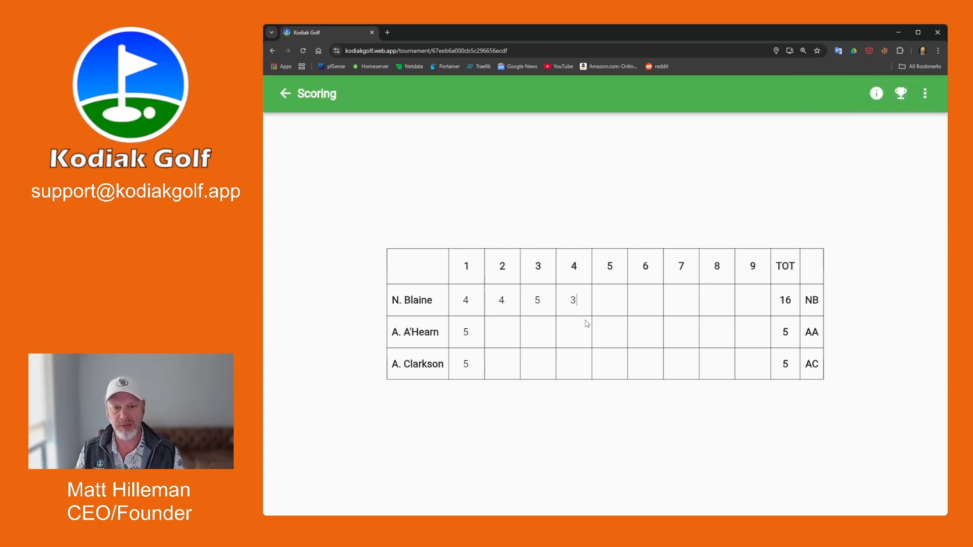
type("4")
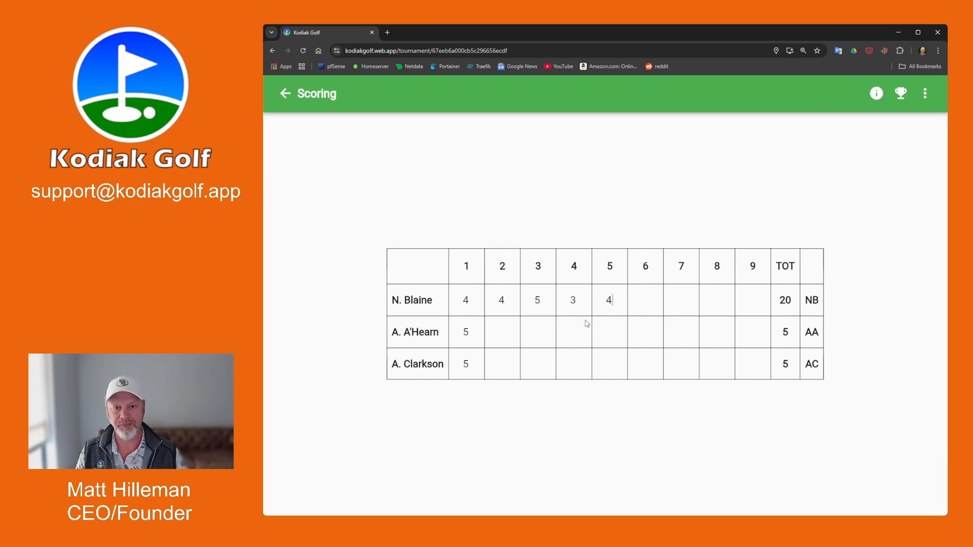
left_click(286, 93)
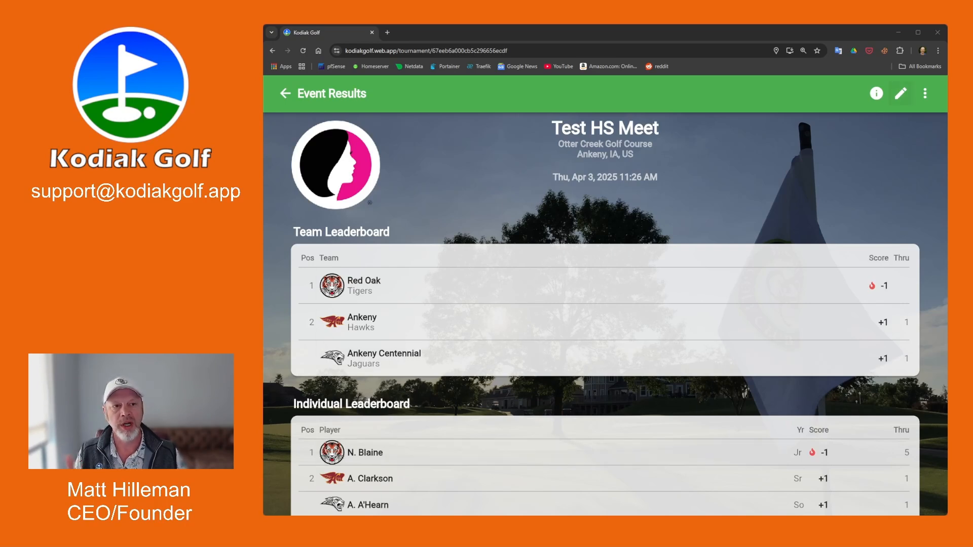
Reopen Test HS Meet for editing and view its Rounds page, where Grouping 01 shows Posted.
left_click(900, 93)
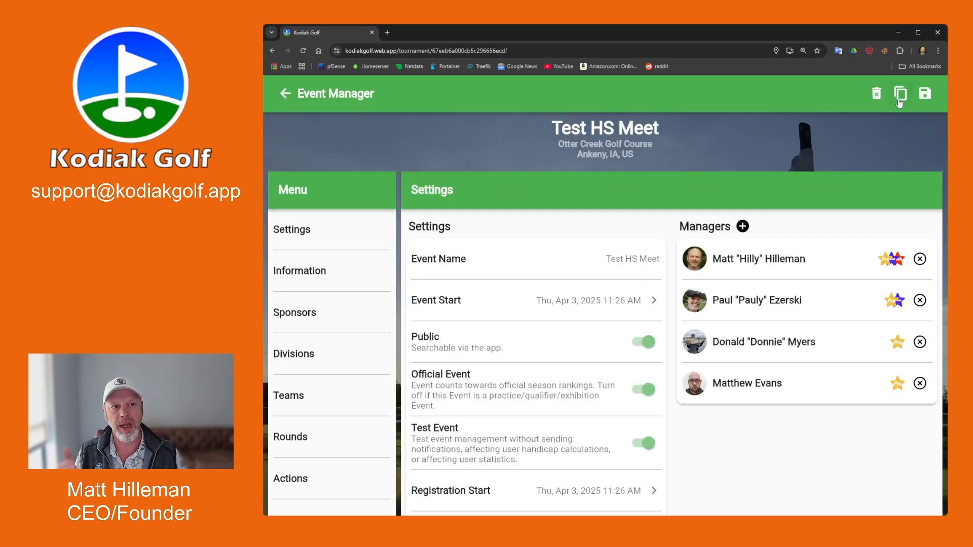
left_click(320, 439)
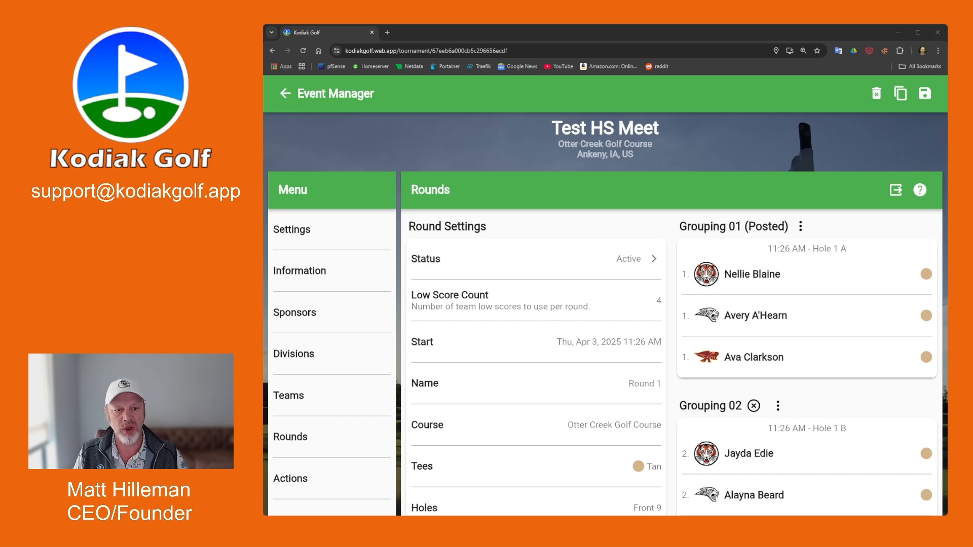
scroll(674, 365, "down", 5)
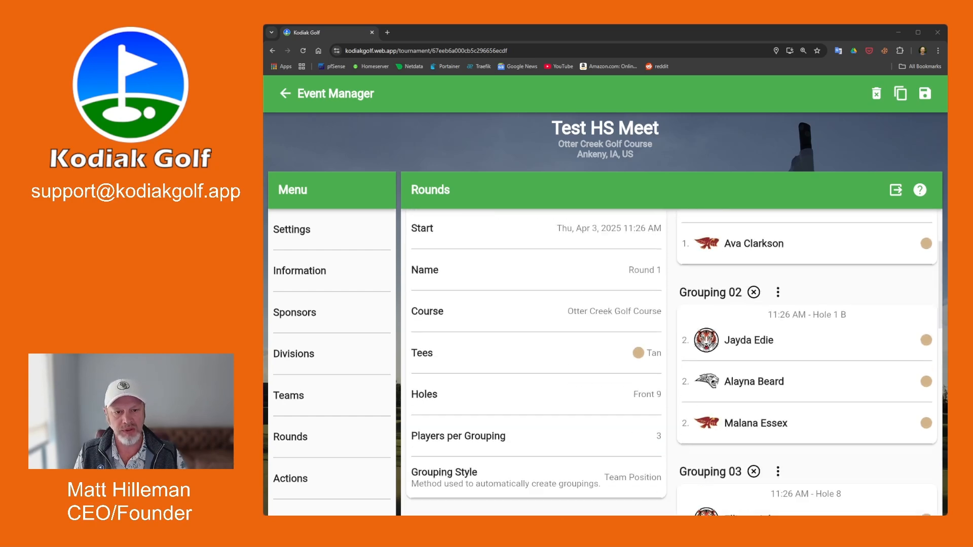
scroll(672, 362, "up", 5)
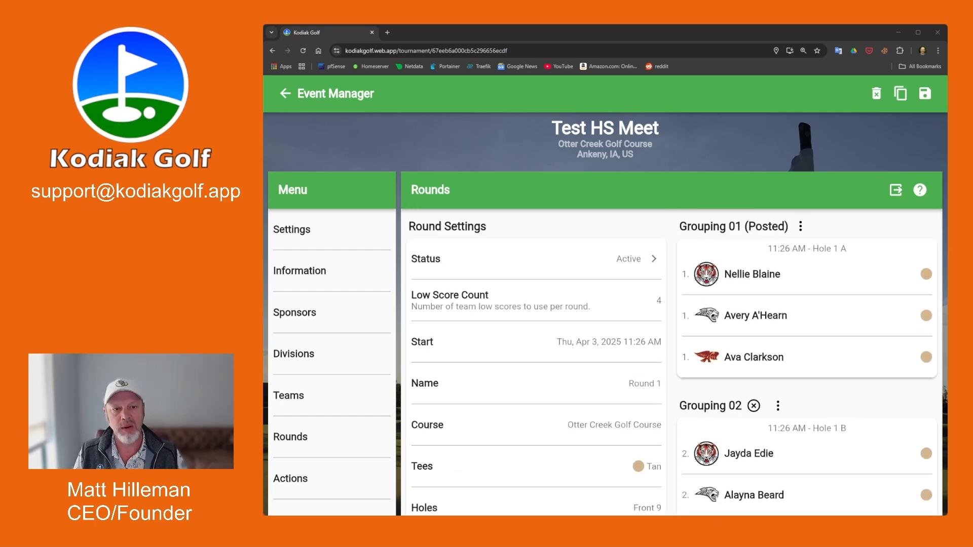
Leave Round 1's status unchanged and return to the Event Results leaderboards, with Red Oak leading at +1.
left_click(617, 261)
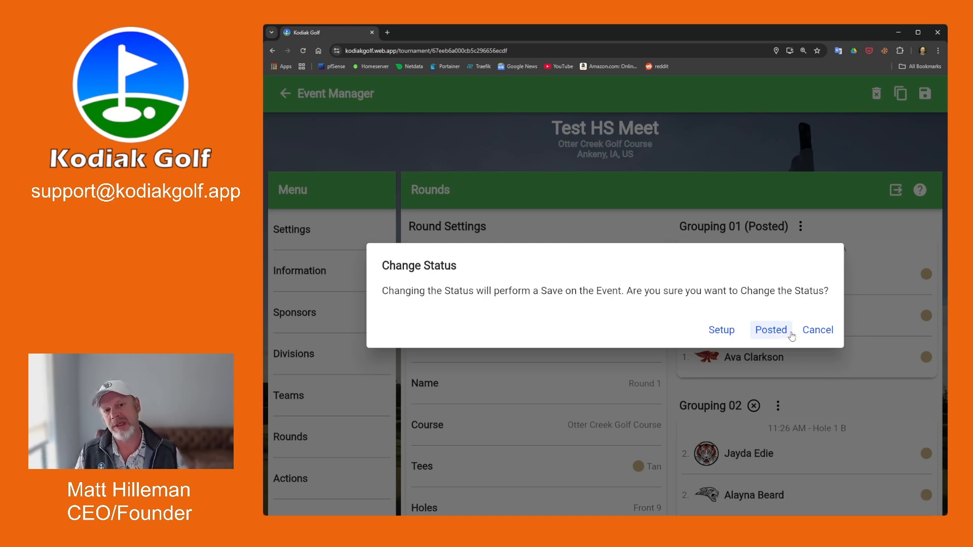
left_click(817, 330)
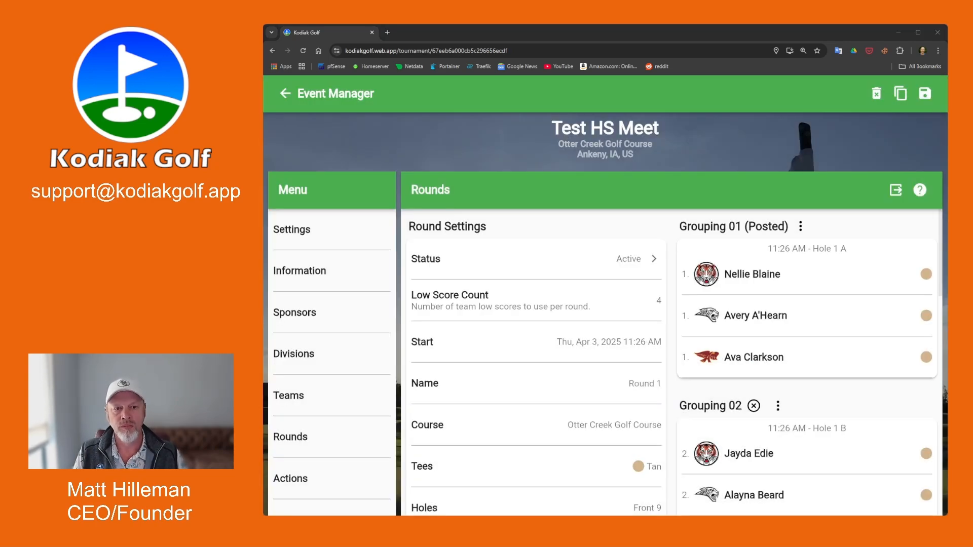
left_click(286, 94)
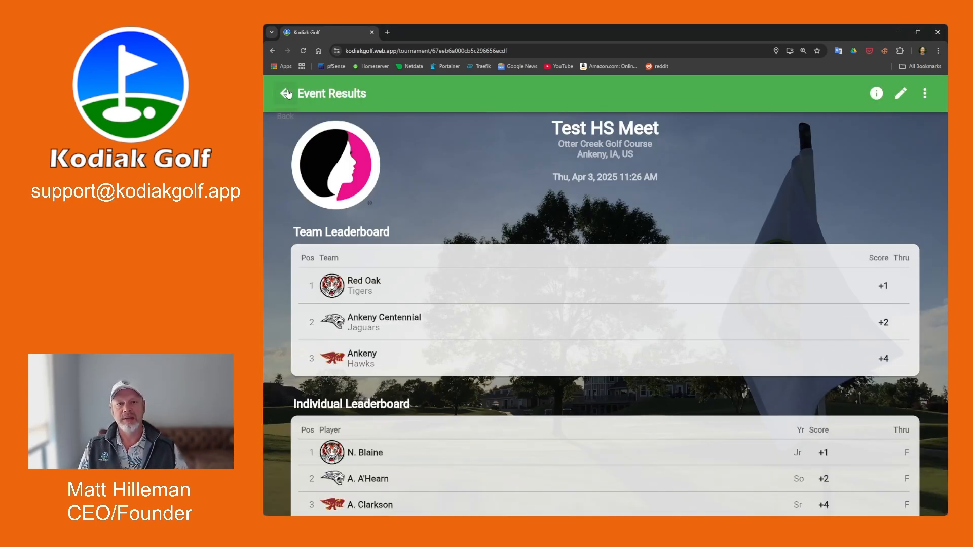